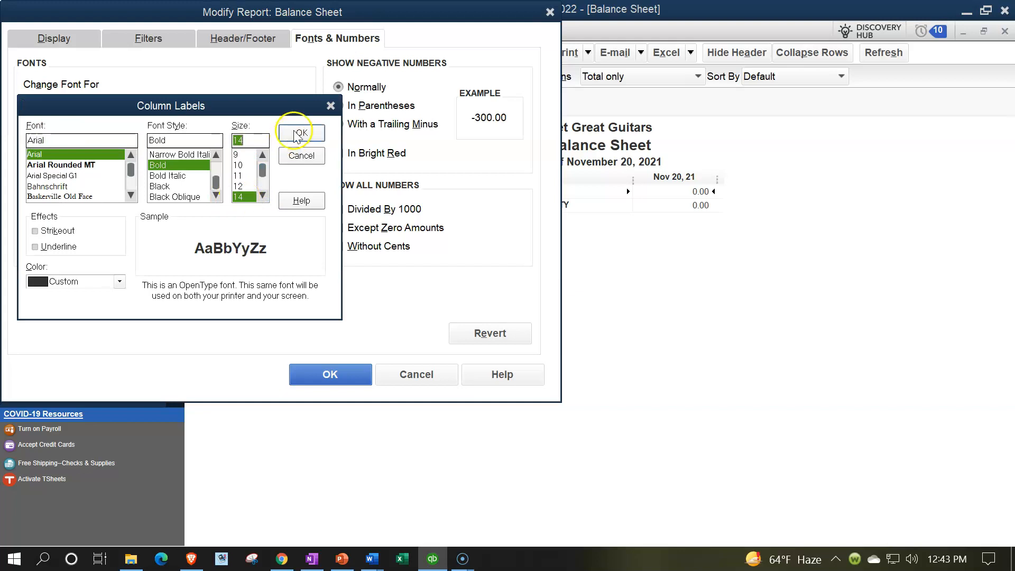
Step: Apply the 14-point column label font to all related fonts in the Balance Sheet report
{"action": "left_click", "coordinate": [459, 173]}
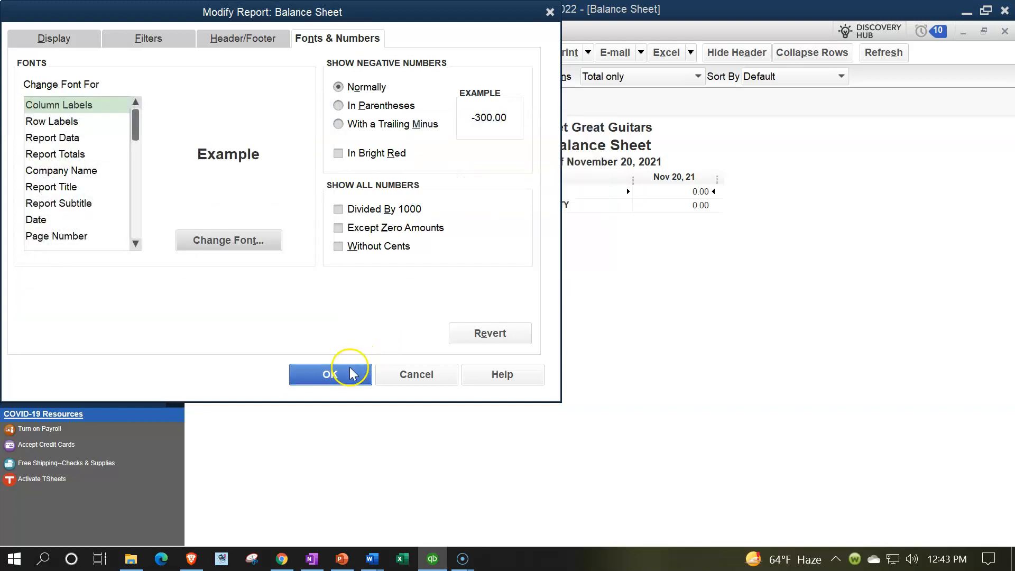
{"action": "left_click", "coordinate": [333, 373]}
Step: Open the Profit & Loss report and set its date range from 01/01/2022 to 12/31/2022
{"action": "left_click", "coordinate": [431, 33]}
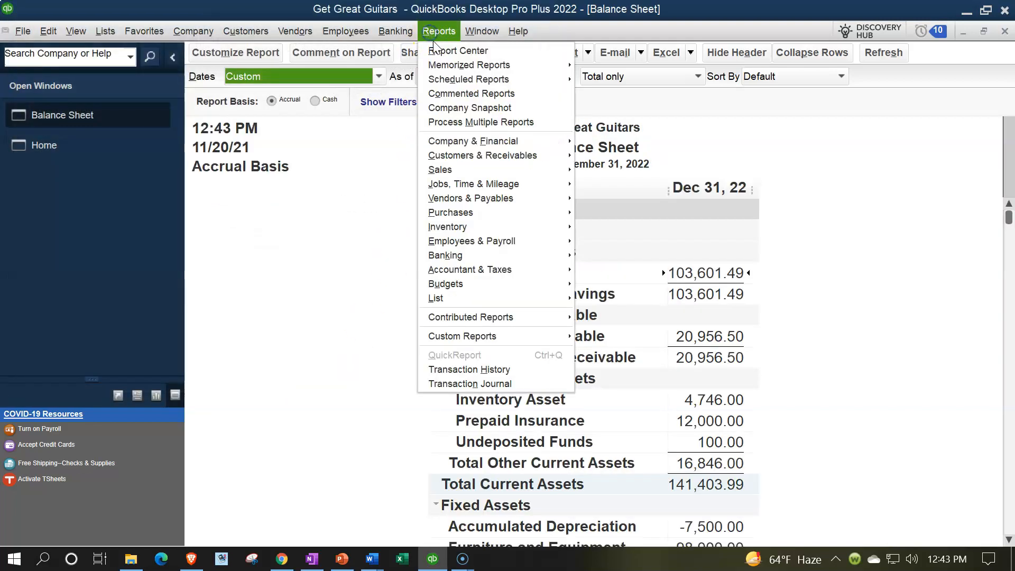
{"action": "mouse_move", "coordinate": [497, 141]}
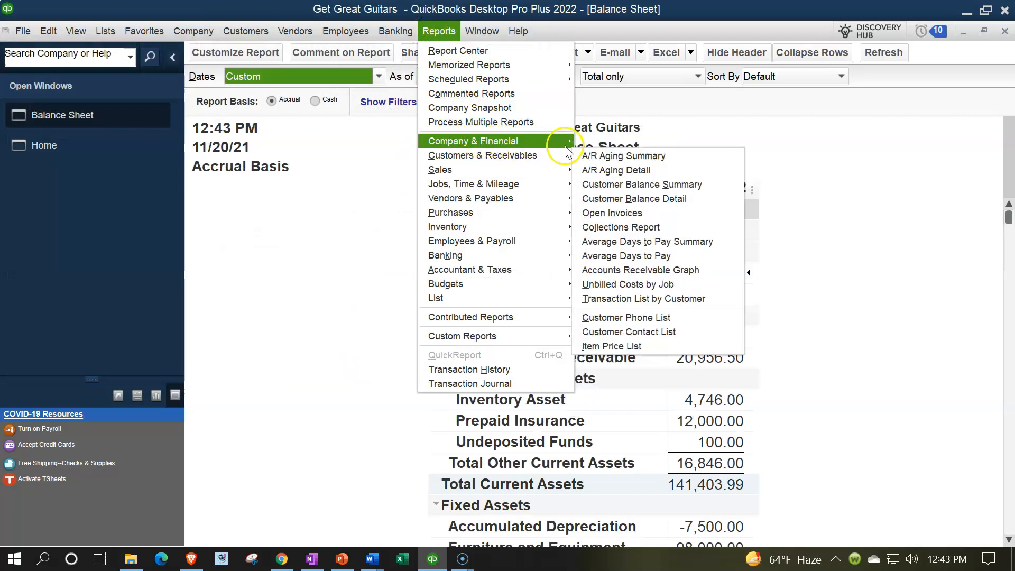
{"action": "left_click", "coordinate": [582, 140]}
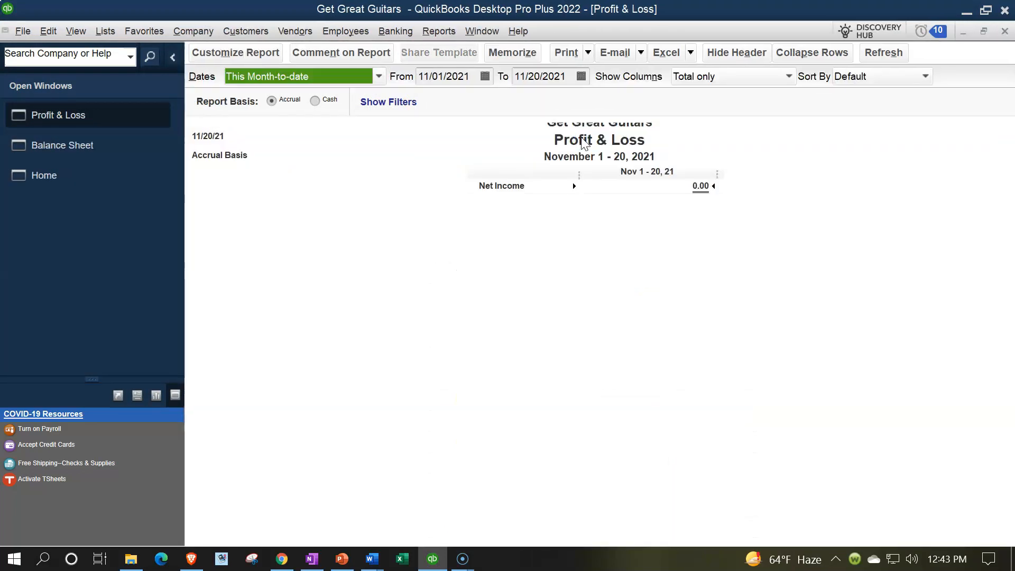
{"action": "type", "text": "01012022"}
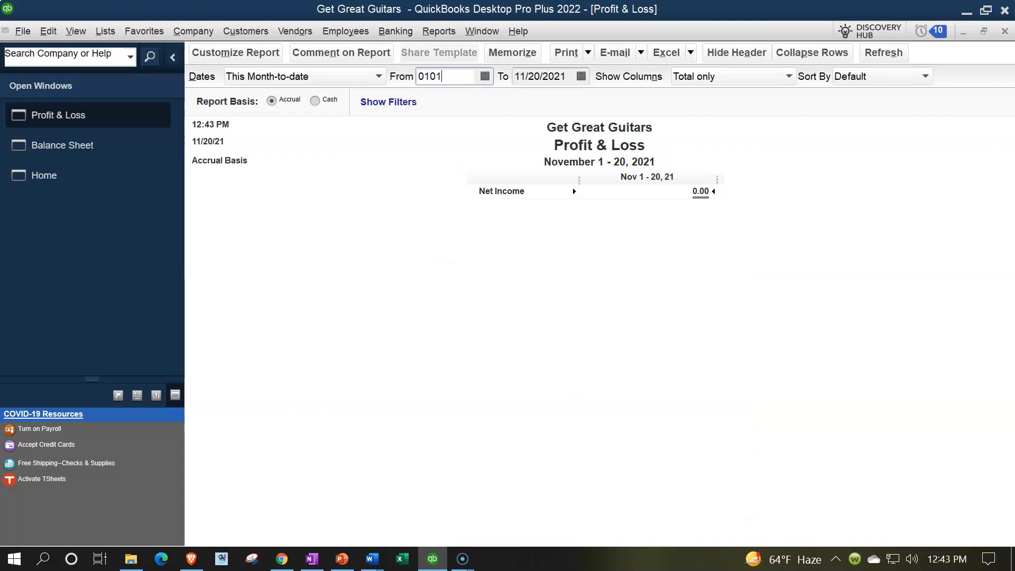
{"action": "key", "text": "Tab"}
{"action": "type", "text": "12/31/2022"}
{"action": "key", "text": "Tab"}
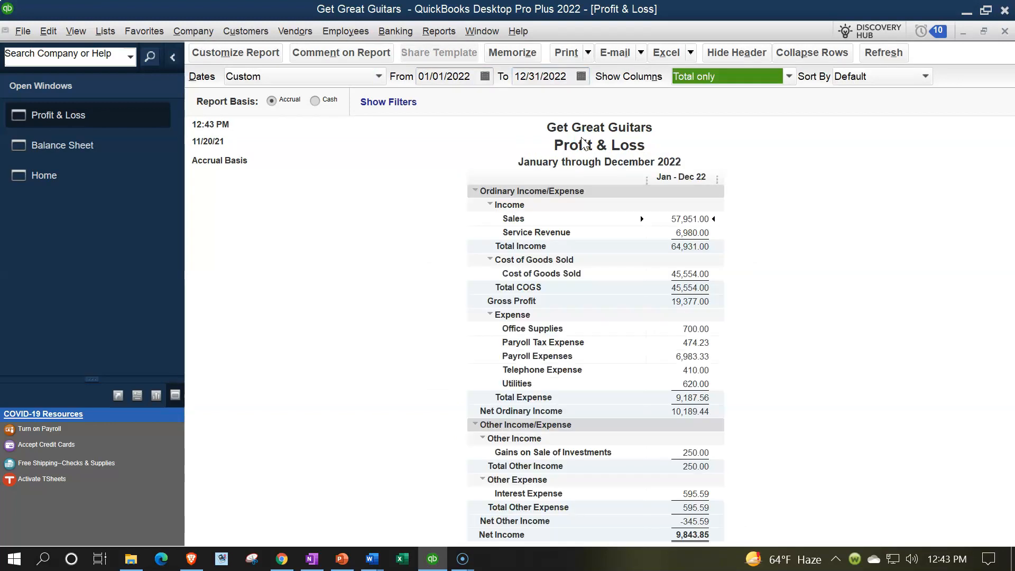
Step: Customize the Profit & Loss report's column labels to font size 14 and apply the change to all related fonts
{"action": "left_click", "coordinate": [267, 52]}
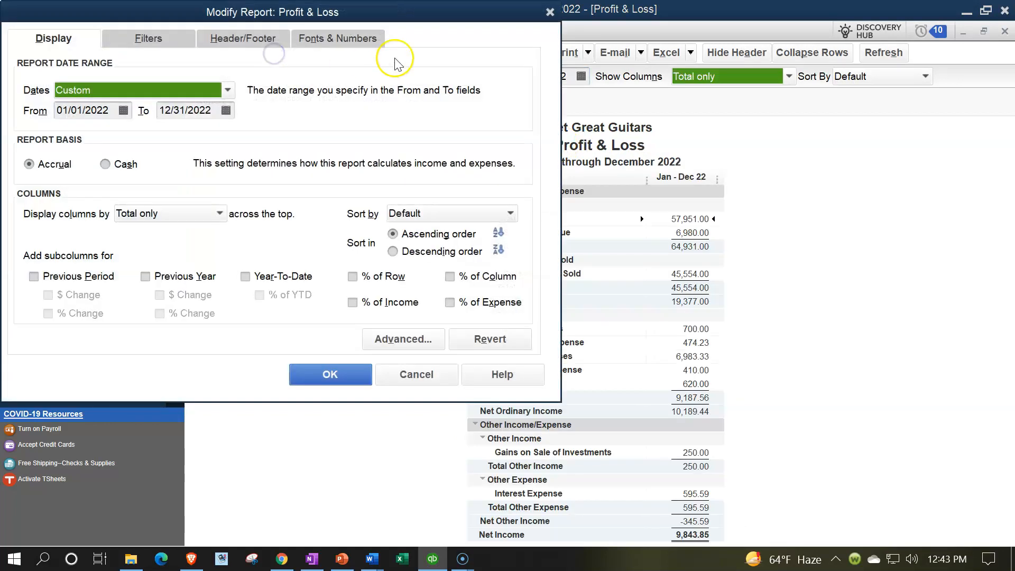
{"action": "left_click", "coordinate": [349, 39]}
{"action": "left_click", "coordinate": [264, 242]}
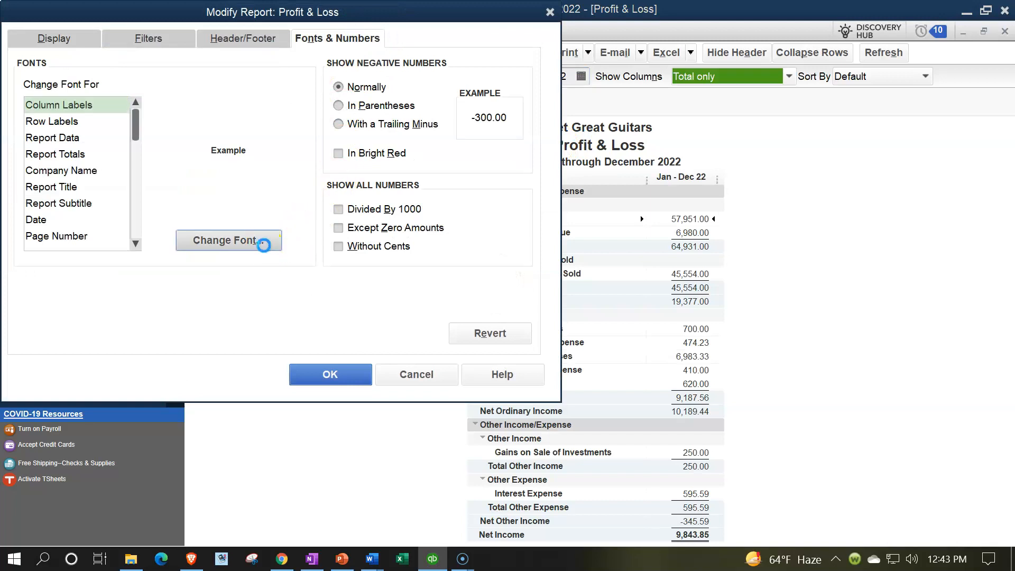
{"action": "left_click", "coordinate": [248, 197]}
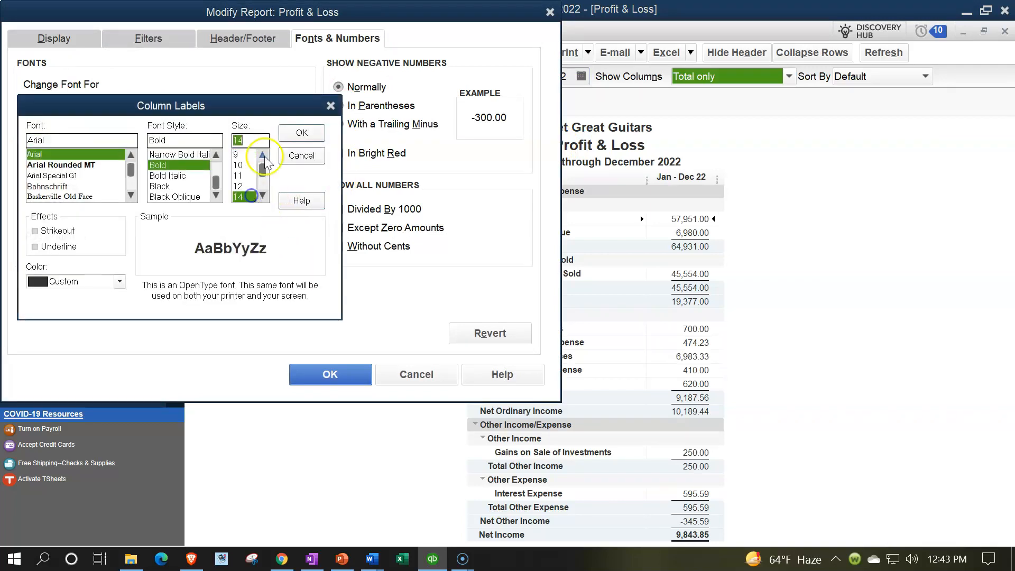
{"action": "left_click", "coordinate": [302, 133]}
{"action": "left_click", "coordinate": [449, 174]}
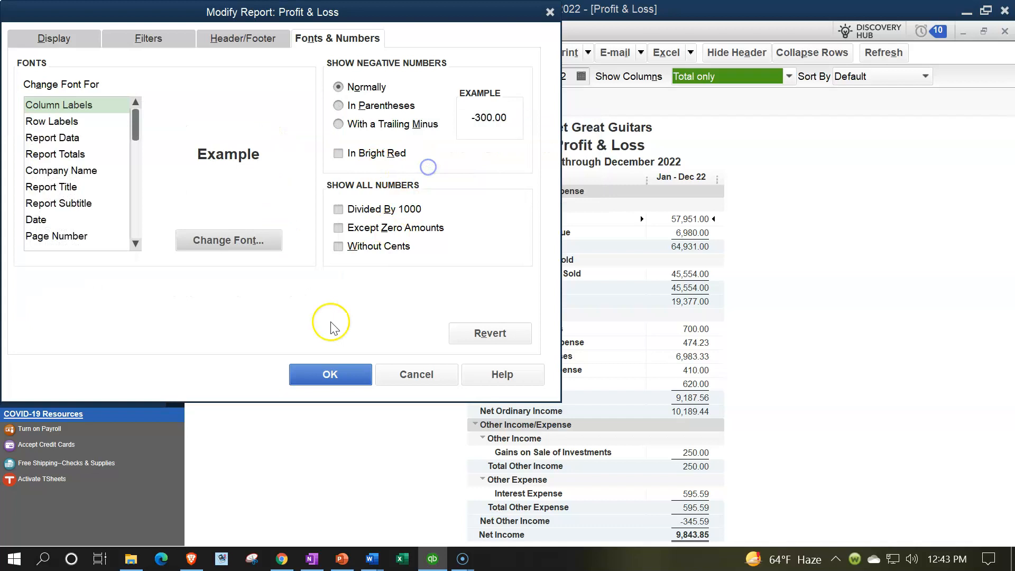
{"action": "left_click", "coordinate": [330, 373]}
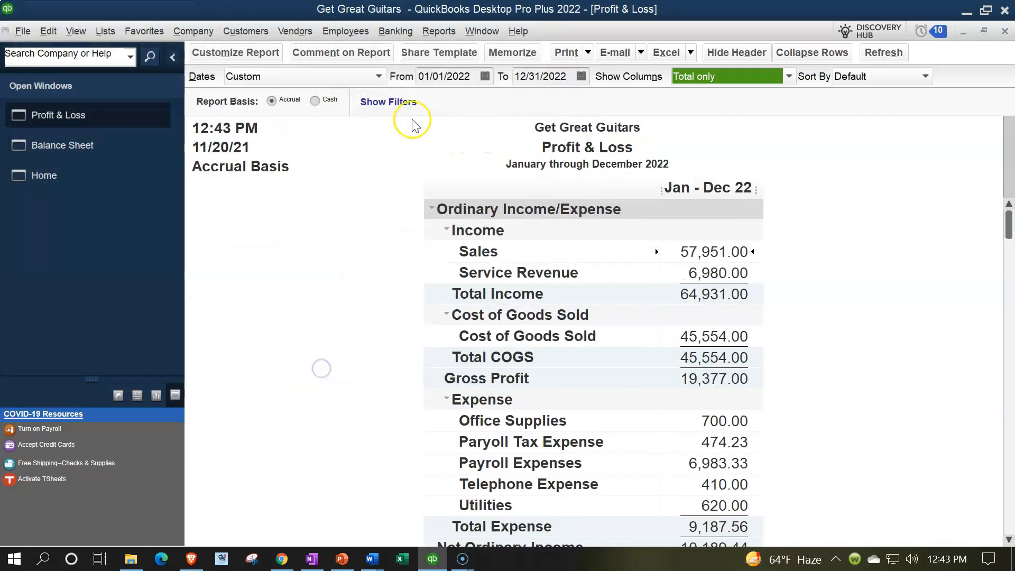
Step: Open the Trial Balance report and set its date range from 01/01/2022 to 12/31/2022
{"action": "left_click", "coordinate": [434, 32]}
{"action": "mouse_move", "coordinate": [550, 269]}
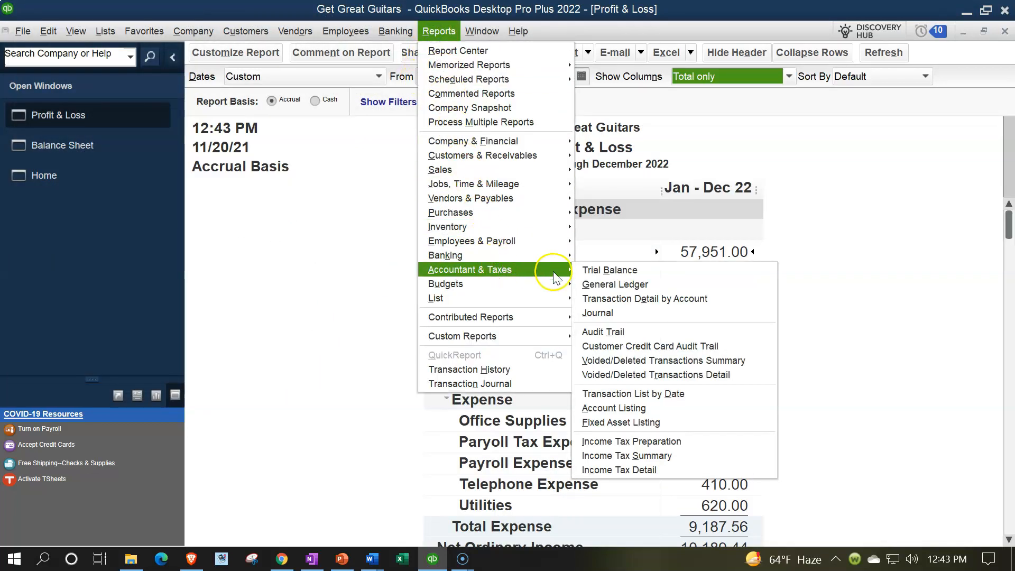
{"action": "left_click", "coordinate": [590, 270]}
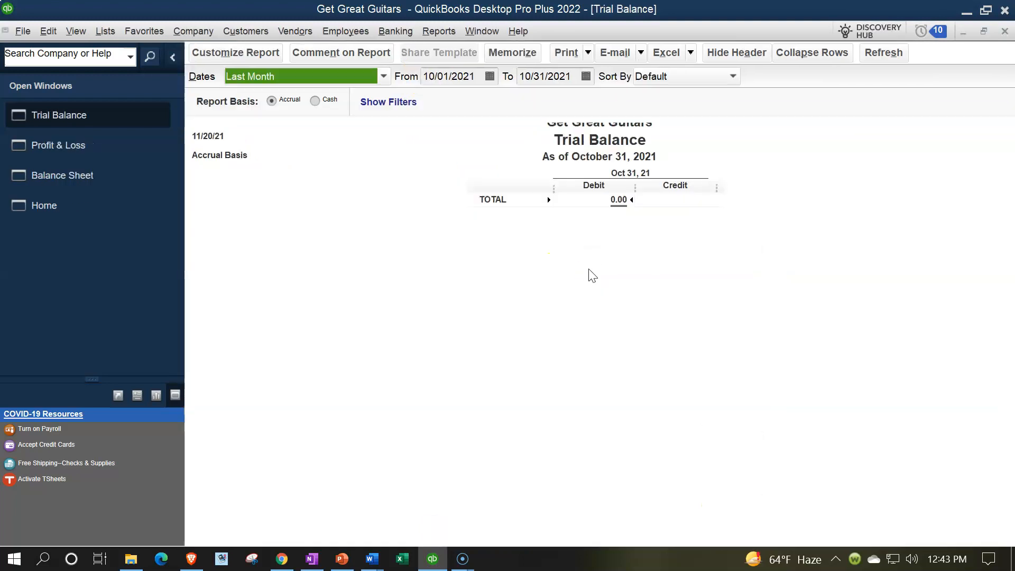
{"action": "type", "text": "010122"}
{"action": "key", "text": "Tab"}
{"action": "type", "text": "123122"}
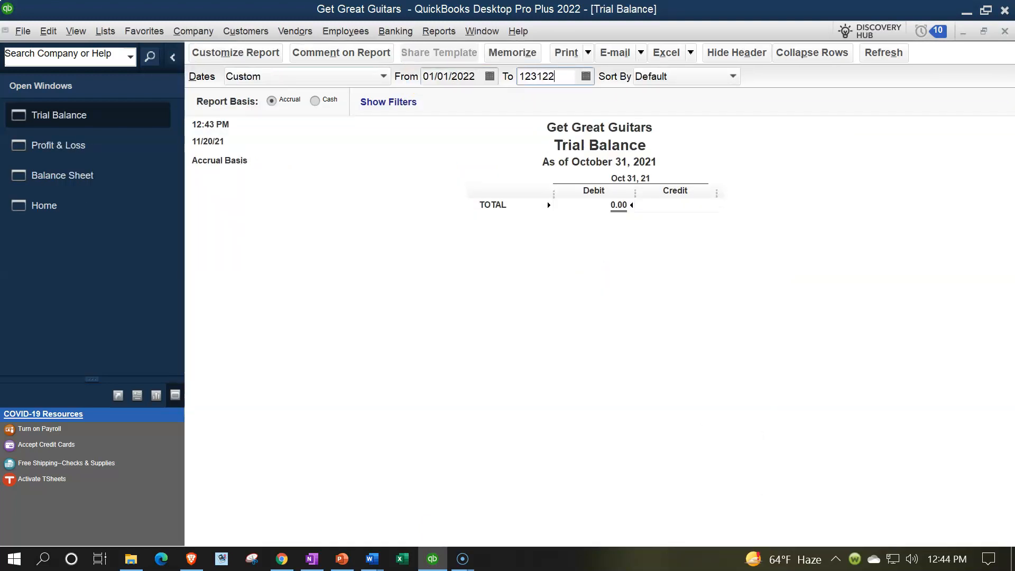
{"action": "key", "text": "Tab"}
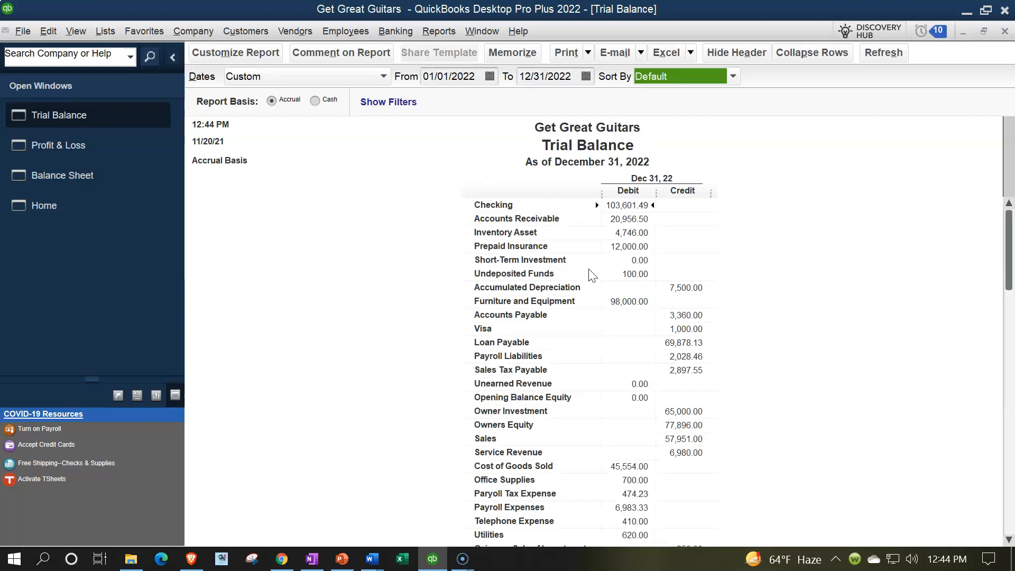
Step: Customize the Trial Balance report's column labels to font size 14 and apply the change to all related fonts
{"action": "left_click", "coordinate": [269, 58]}
{"action": "left_click", "coordinate": [309, 42]}
{"action": "left_click", "coordinate": [235, 241]}
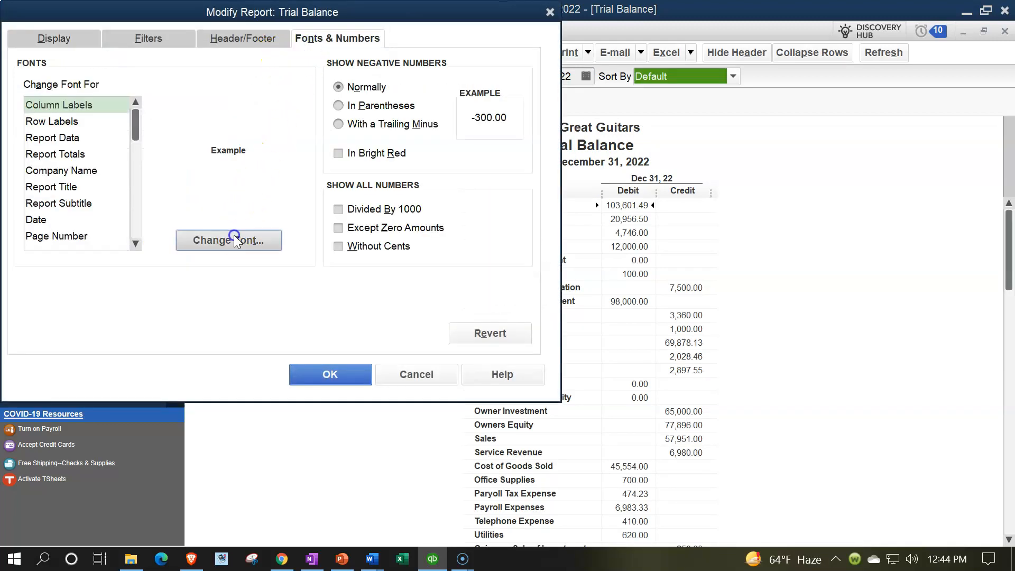
{"action": "left_click", "coordinate": [263, 196]}
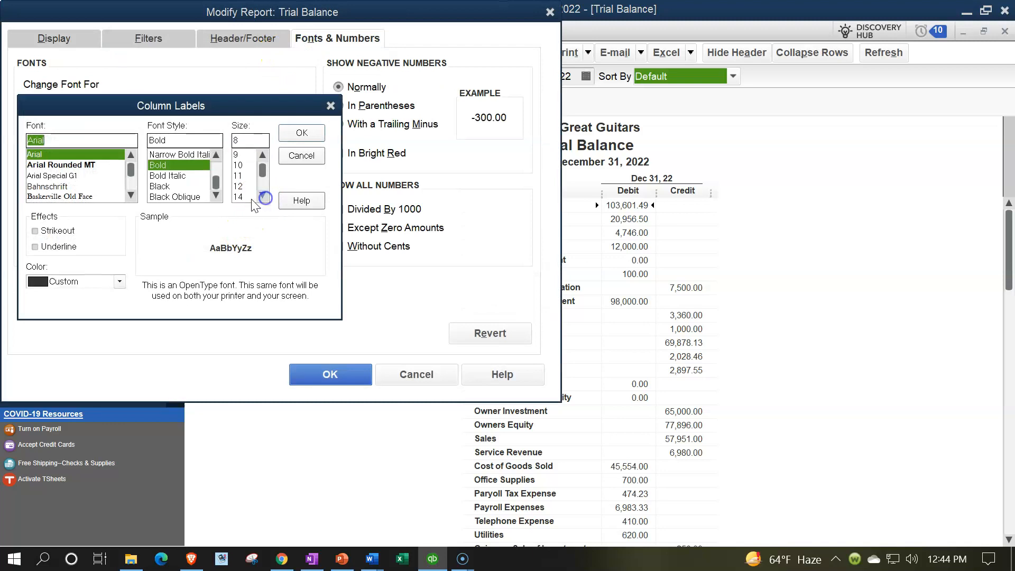
{"action": "left_click", "coordinate": [239, 196]}
{"action": "left_click", "coordinate": [302, 133]}
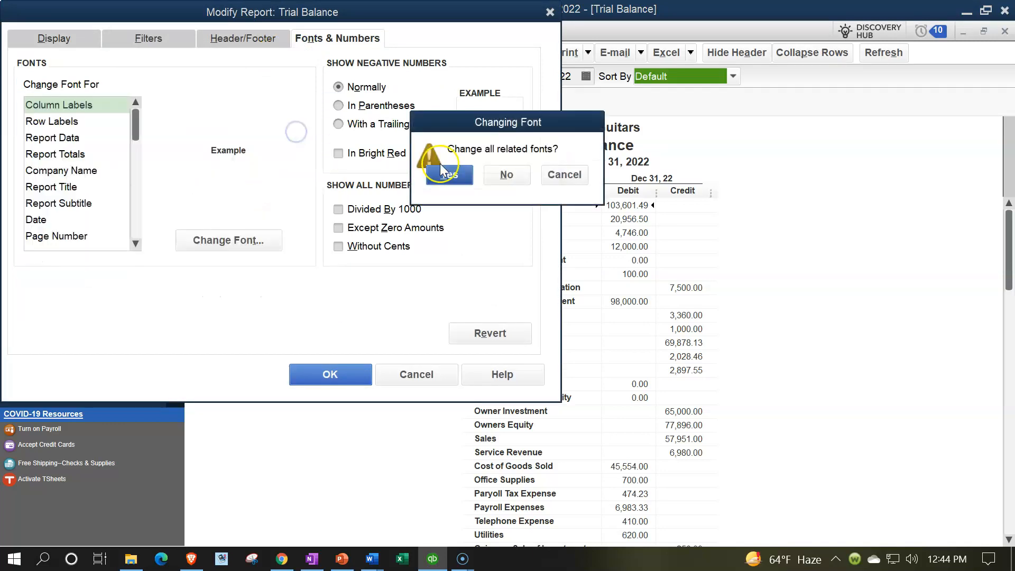
{"action": "left_click", "coordinate": [441, 170]}
{"action": "left_click", "coordinate": [336, 373]}
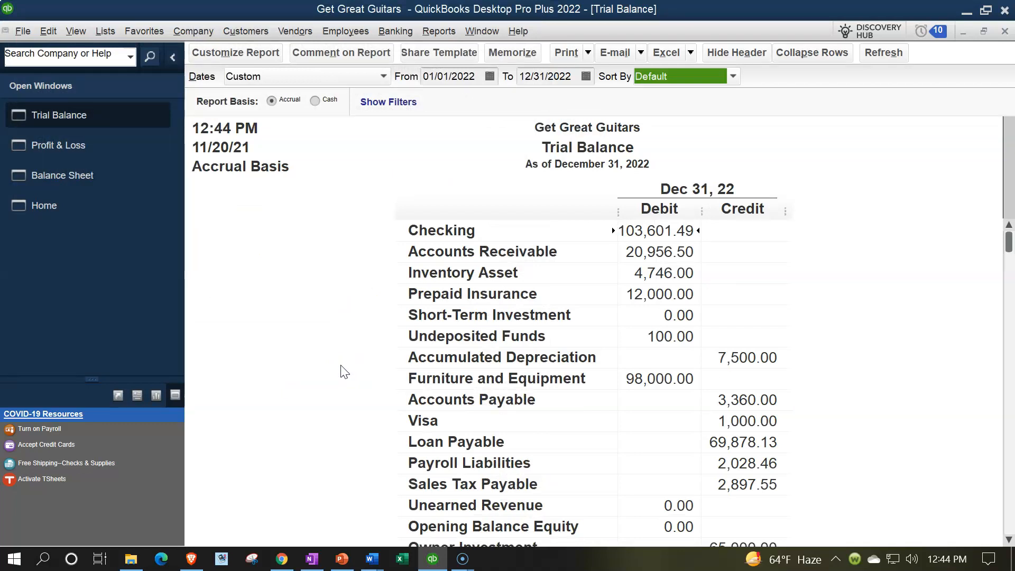
Step: Return to the Home page showing the vendor, customer and employee workflows
{"action": "left_click", "coordinate": [89, 210]}
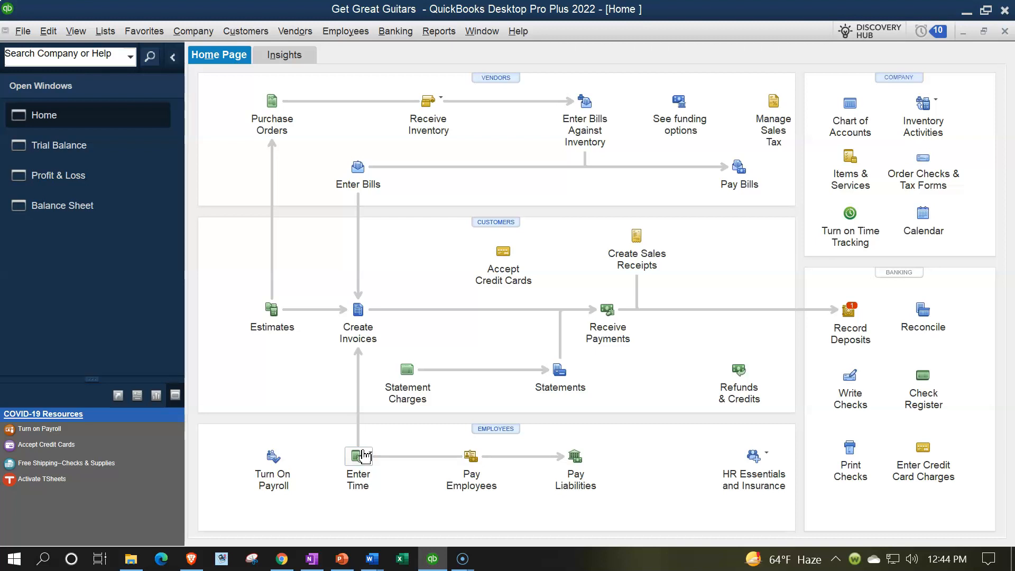
{"action": "left_click", "coordinate": [362, 491]}
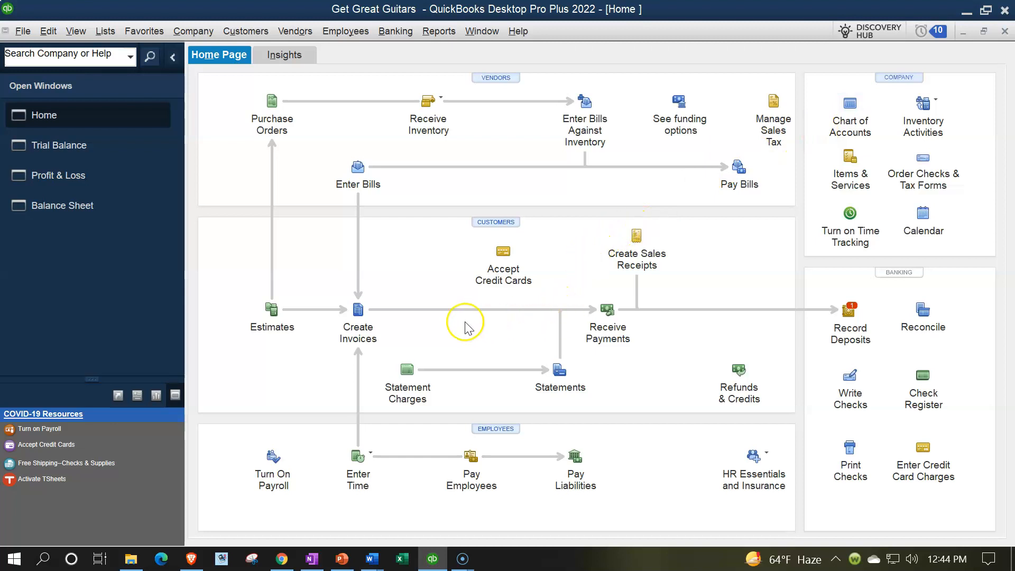
{"action": "left_click", "coordinate": [352, 312]}
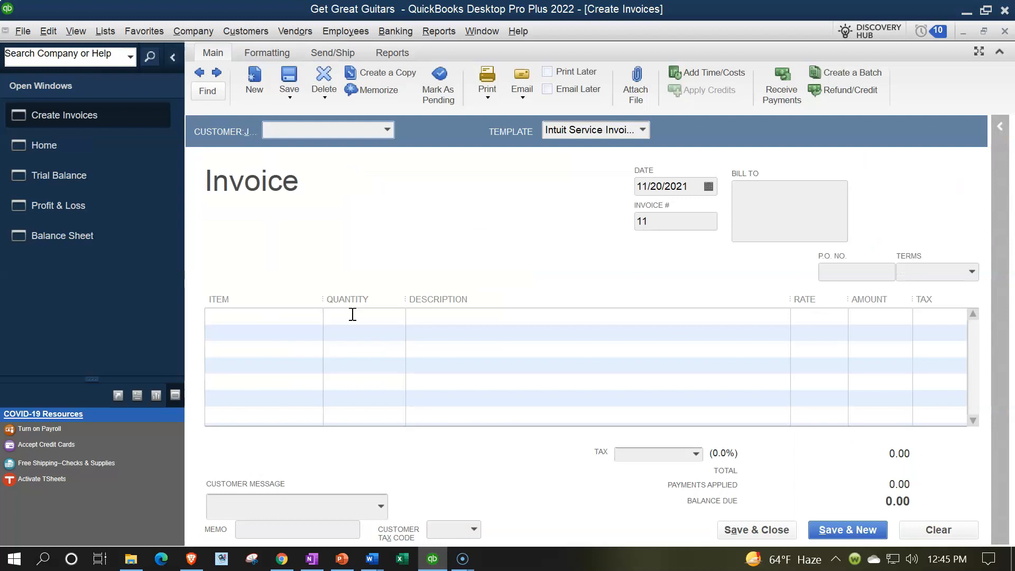
{"action": "left_click", "coordinate": [1005, 31]}
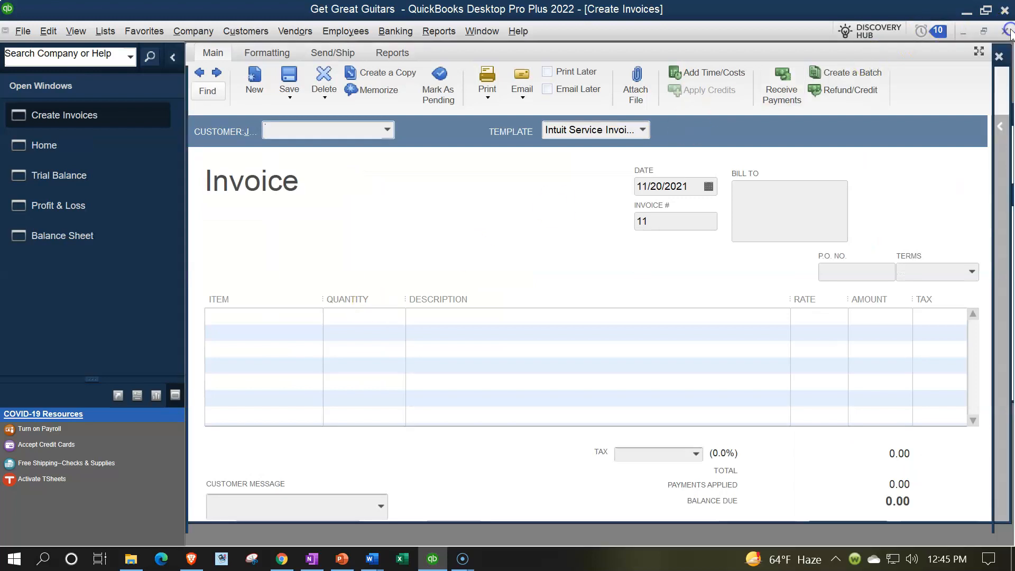
Step: Open the weekly timesheet and select the first employee in the name list
{"action": "left_click", "coordinate": [371, 459]}
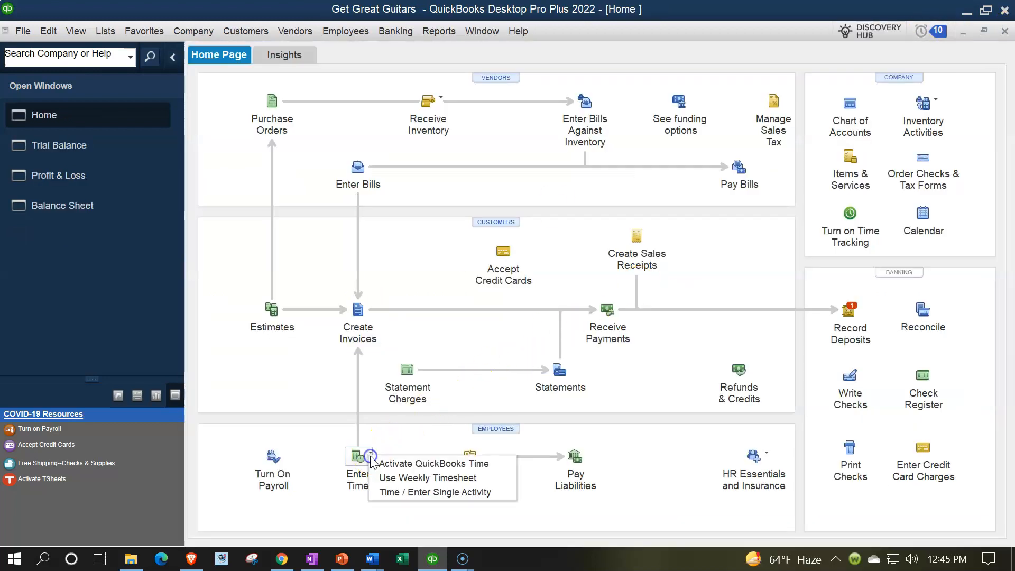
{"action": "left_click", "coordinate": [375, 477]}
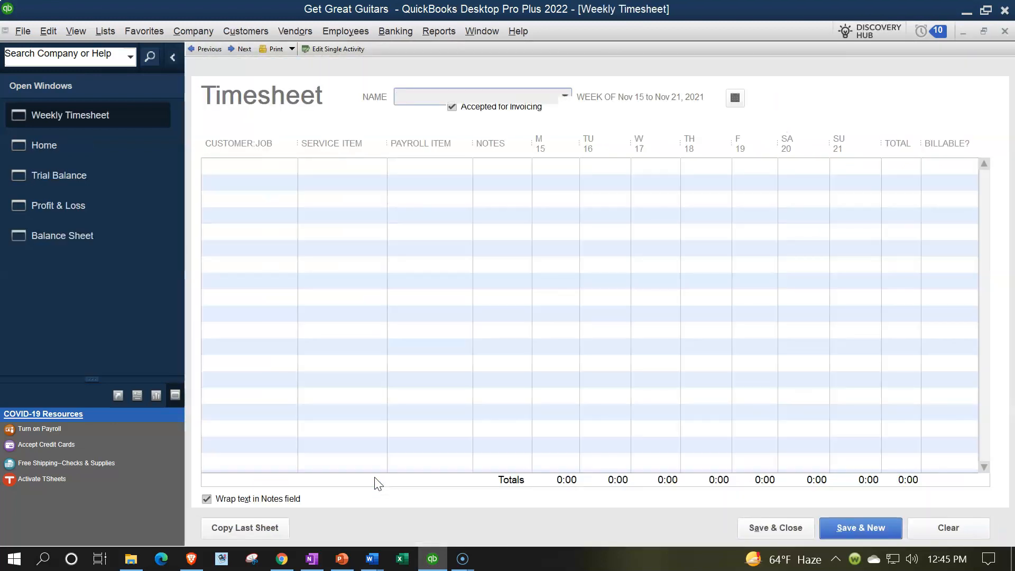
{"action": "left_click", "coordinate": [563, 96]}
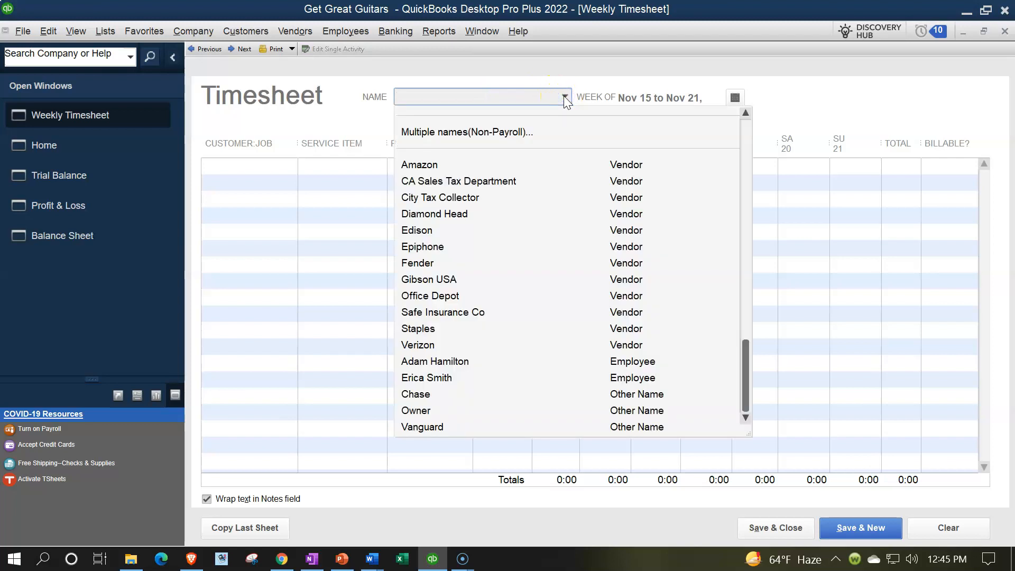
{"action": "left_click", "coordinate": [436, 361]}
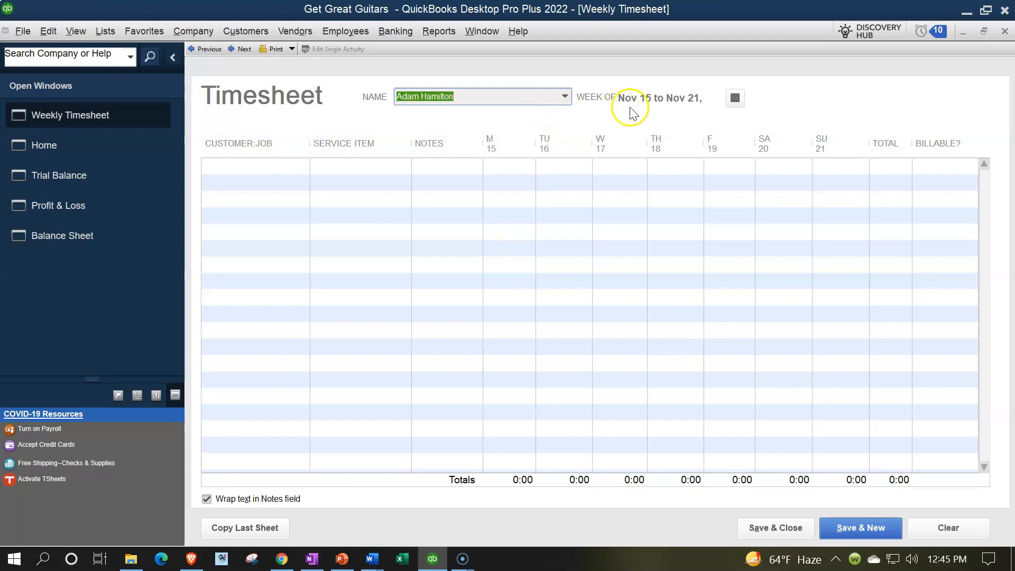
Step: Review the employee's timesheet for the week of Feb 21 to Feb 27, 2022, and close it
{"action": "left_click", "coordinate": [733, 100]}
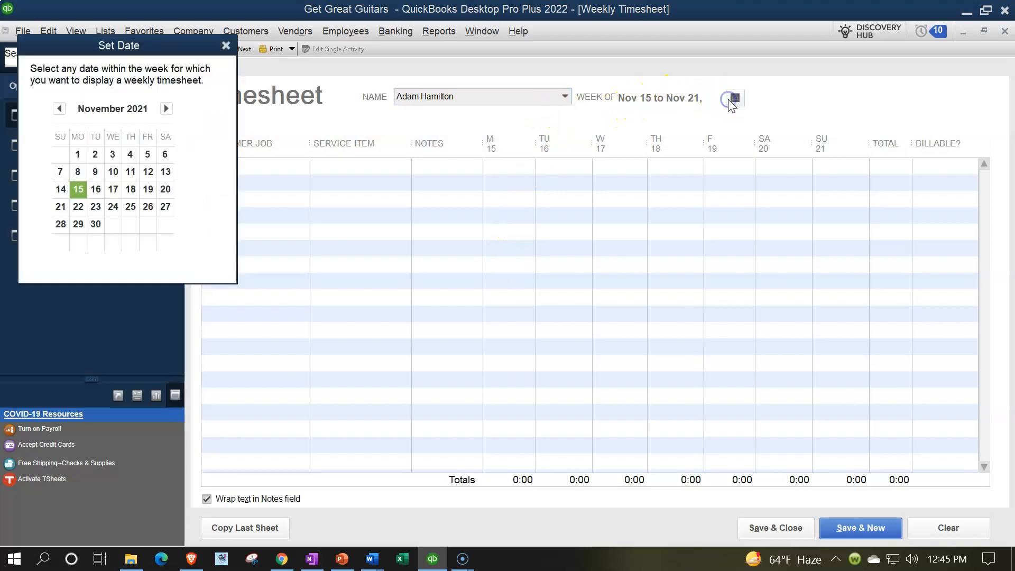
{"action": "left_click", "coordinate": [167, 108]}
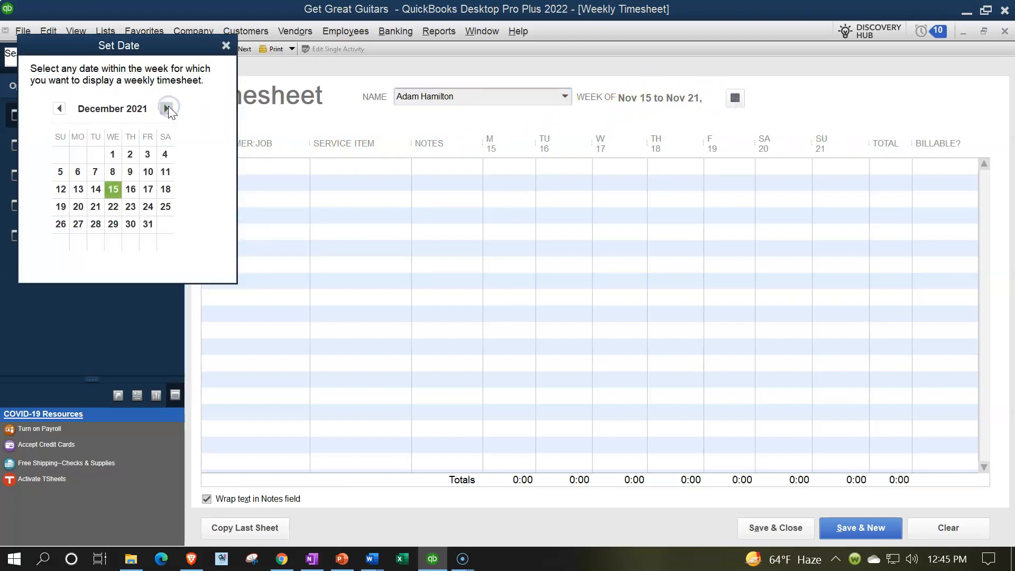
{"action": "left_click", "coordinate": [167, 109]}
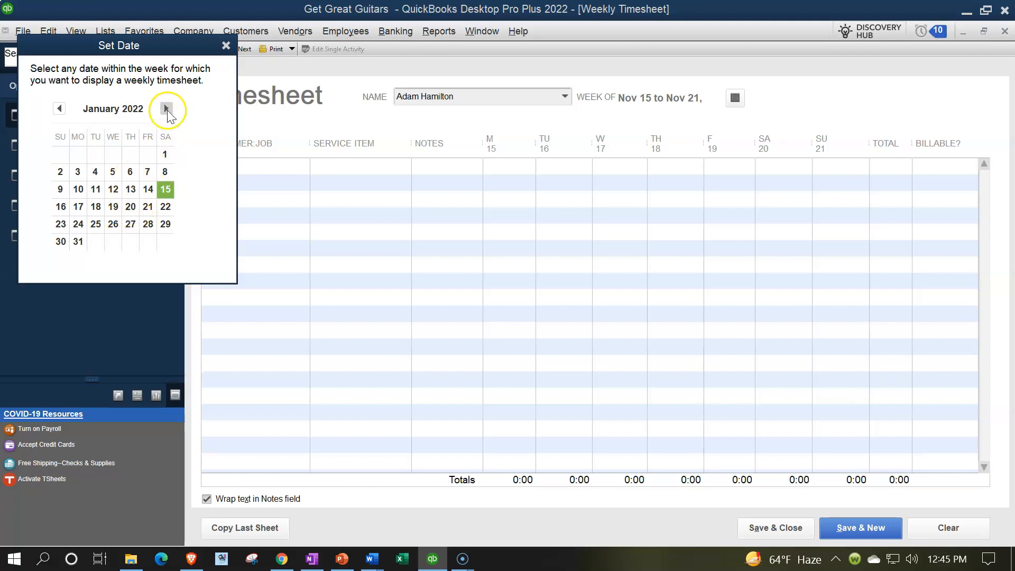
{"action": "left_click", "coordinate": [167, 108]}
{"action": "left_click", "coordinate": [101, 207]}
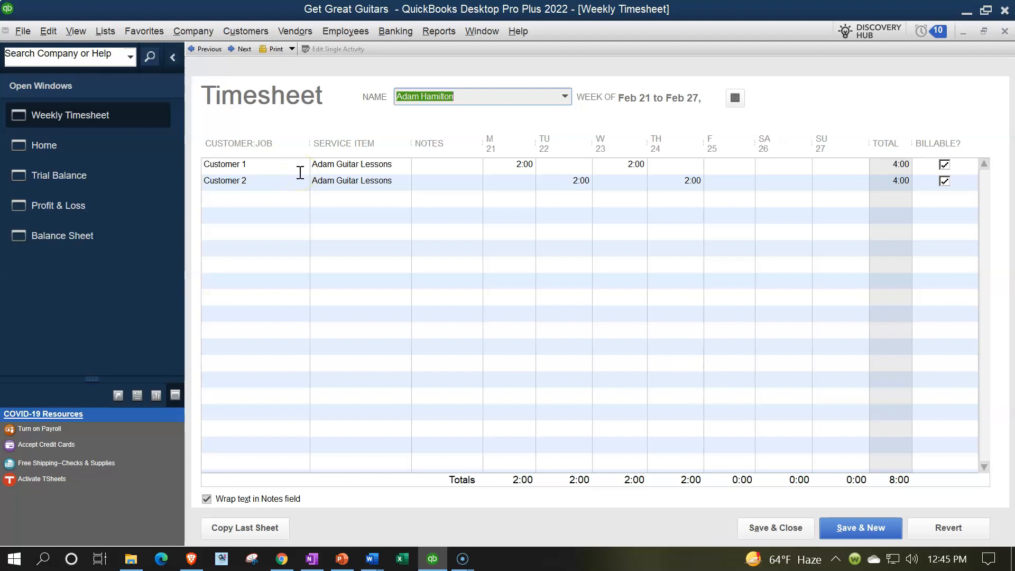
{"action": "left_click", "coordinate": [1004, 31]}
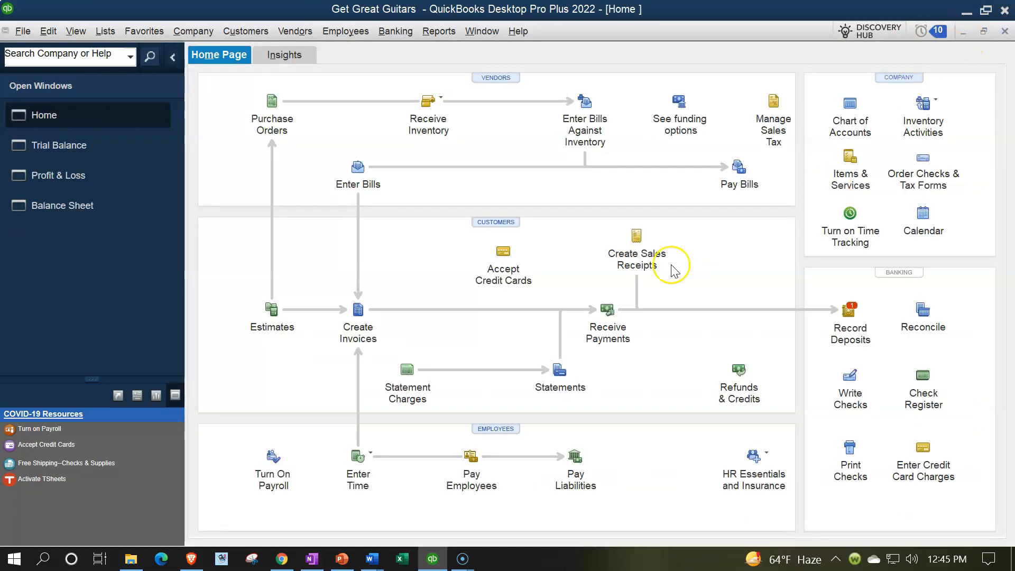
Step: Start a new invoice and assign it to Customer 1
{"action": "left_click", "coordinate": [380, 313]}
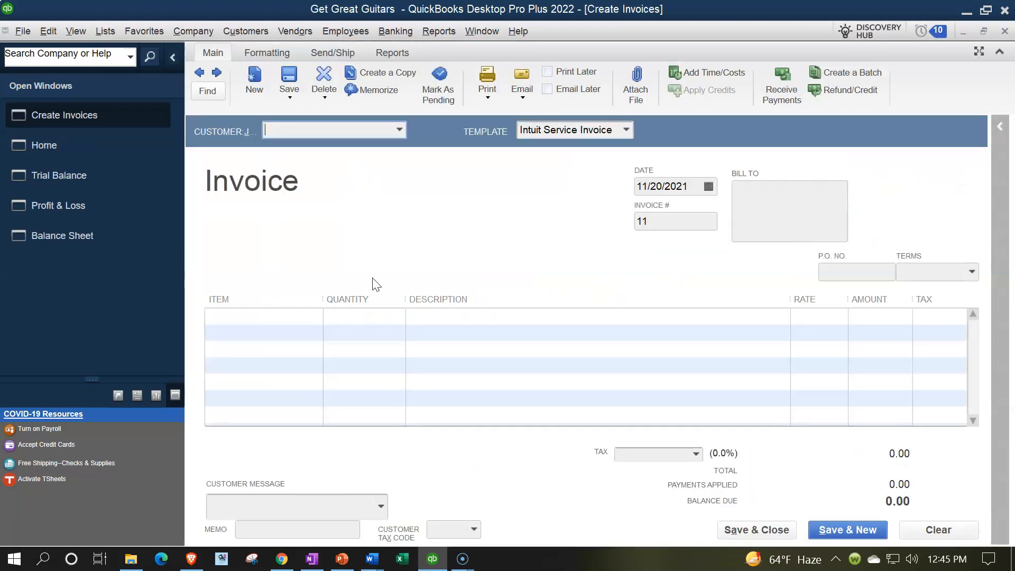
{"action": "type", "text": "Customer 1"}
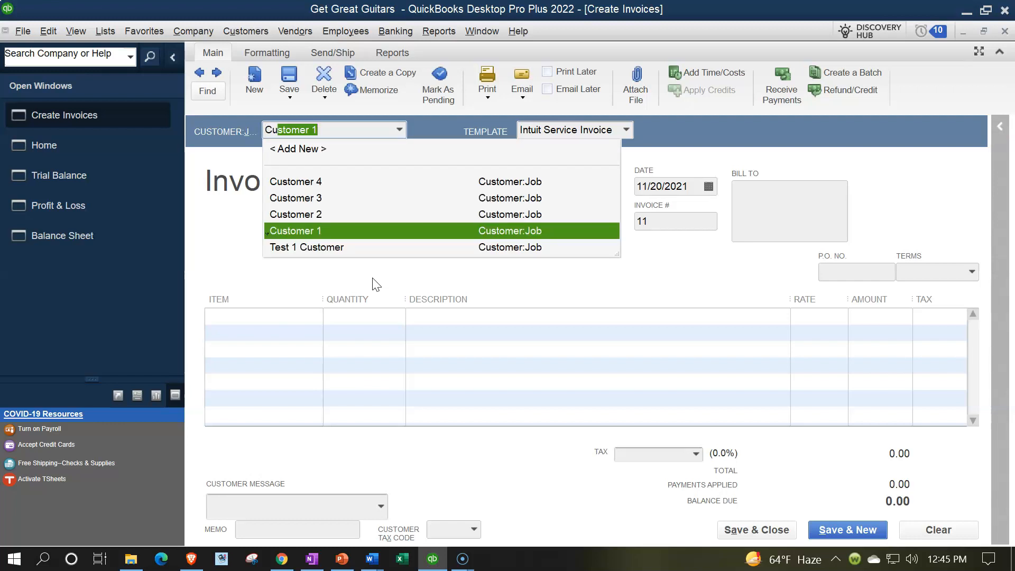
{"action": "key", "text": "Tab"}
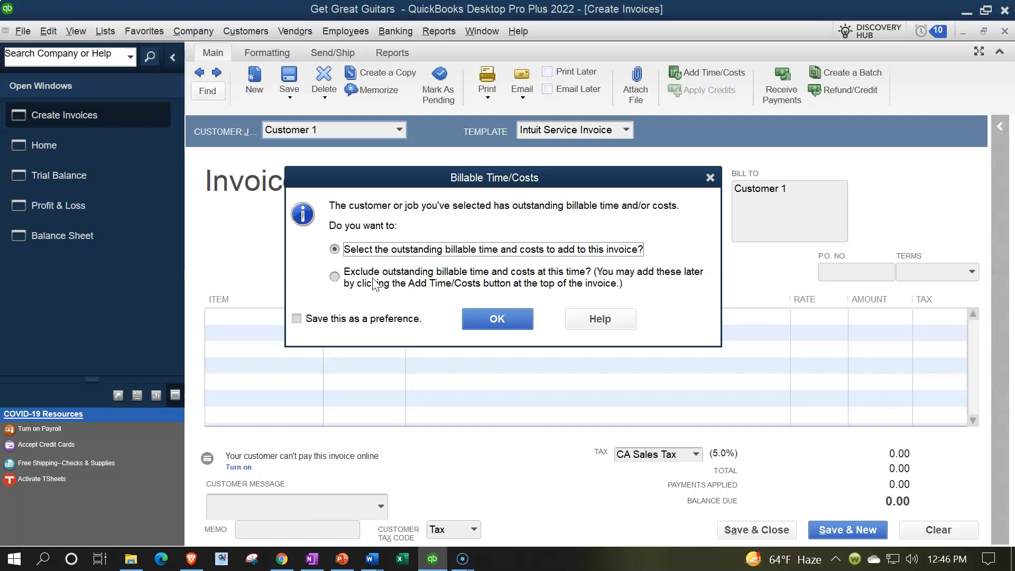
Step: Choose to add outstanding billable time and include the 02/21 and 02/23 time entries on Customer 1's invoice
{"action": "left_click", "coordinate": [478, 317]}
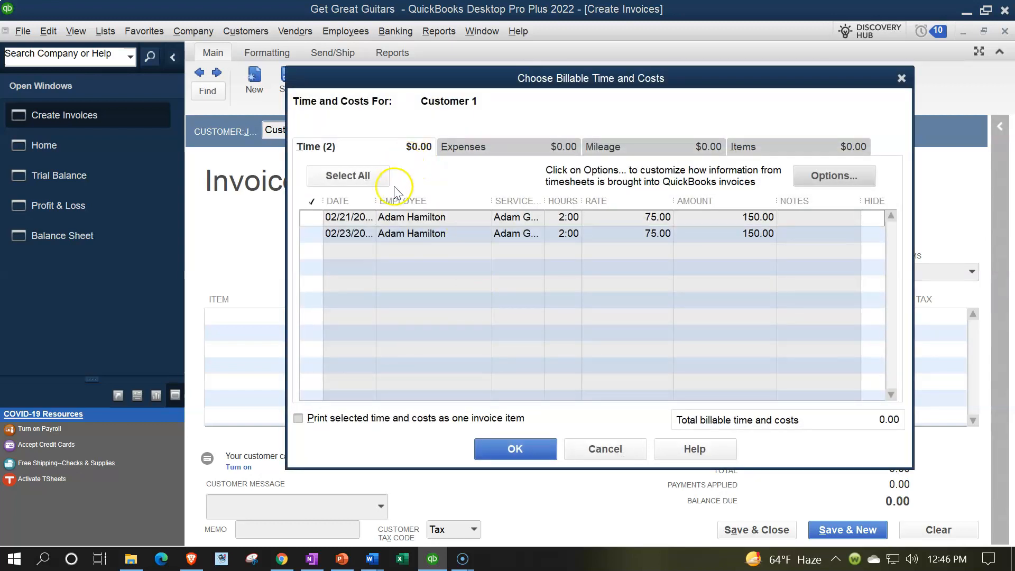
{"action": "left_click", "coordinate": [310, 218]}
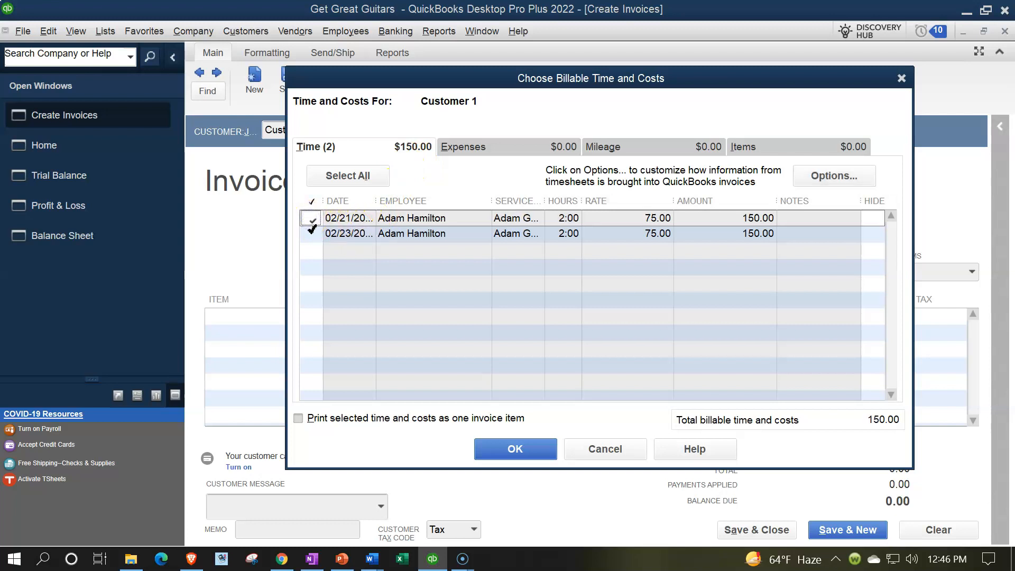
{"action": "left_click", "coordinate": [312, 233]}
{"action": "left_click", "coordinate": [515, 448]}
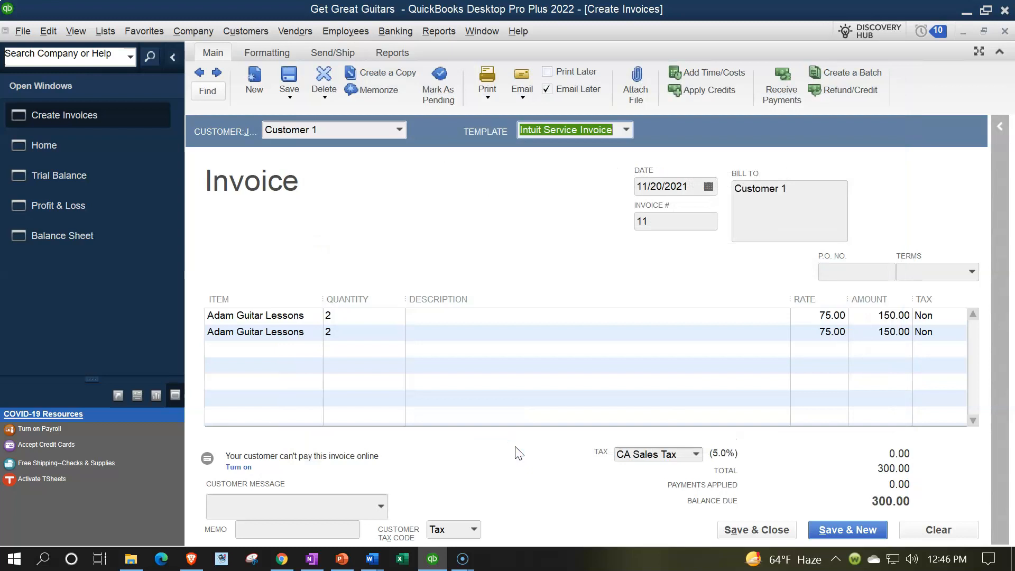
Step: Set the date of Customer 1's invoice to 02/27/2022
{"action": "key", "text": "Tab"}
{"action": "key", "text": "Tab"}
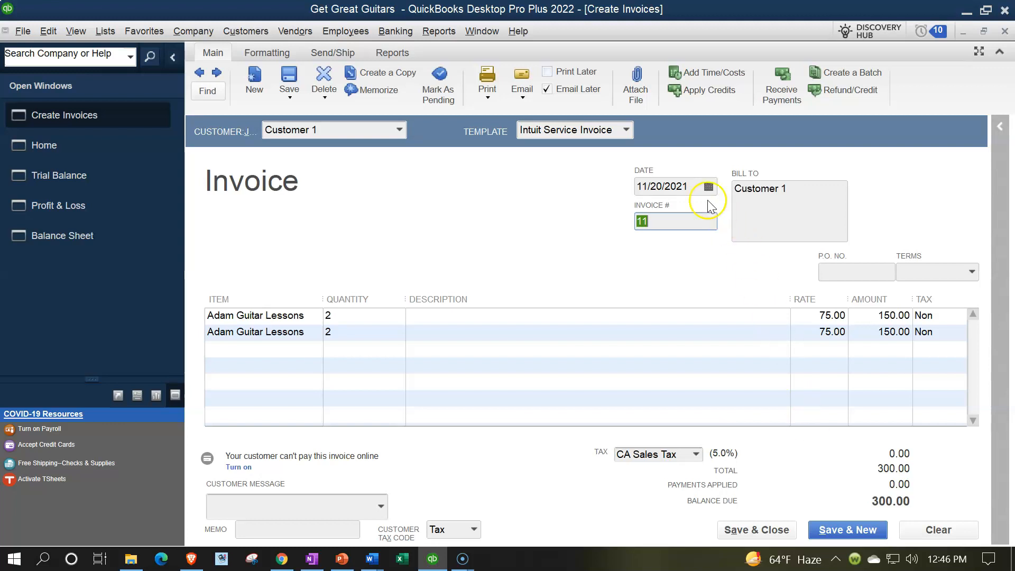
{"action": "left_click", "coordinate": [687, 185]}
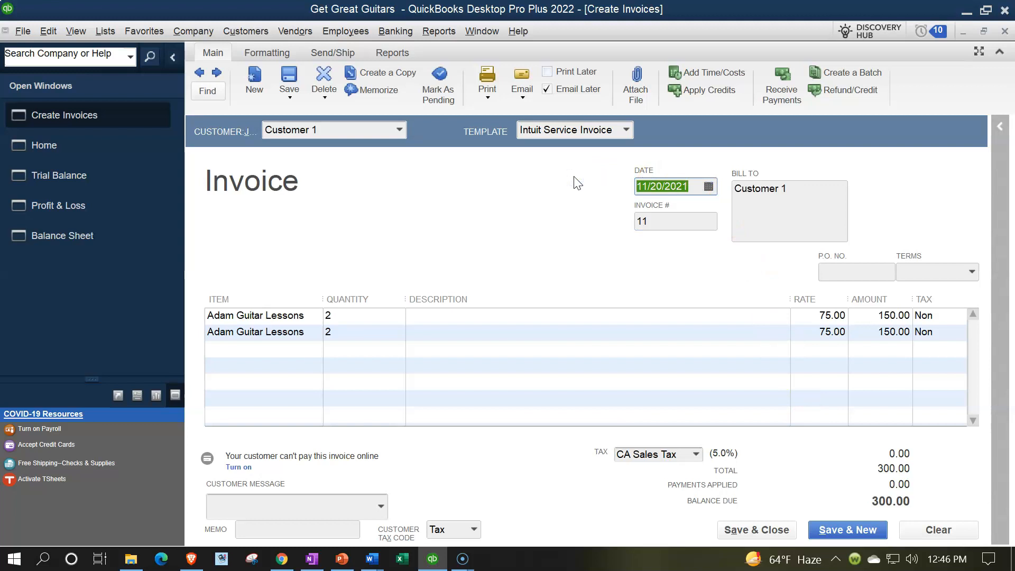
{"action": "type", "text": "02/27"}
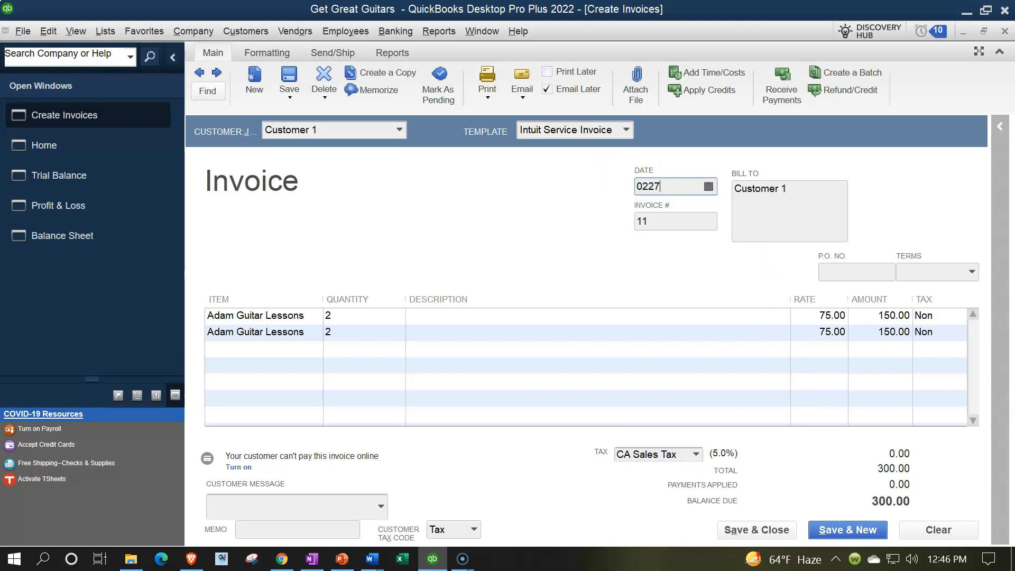
{"action": "type", "text": "/20"}
{"action": "type", "text": "22"}
{"action": "key", "text": "Tab"}
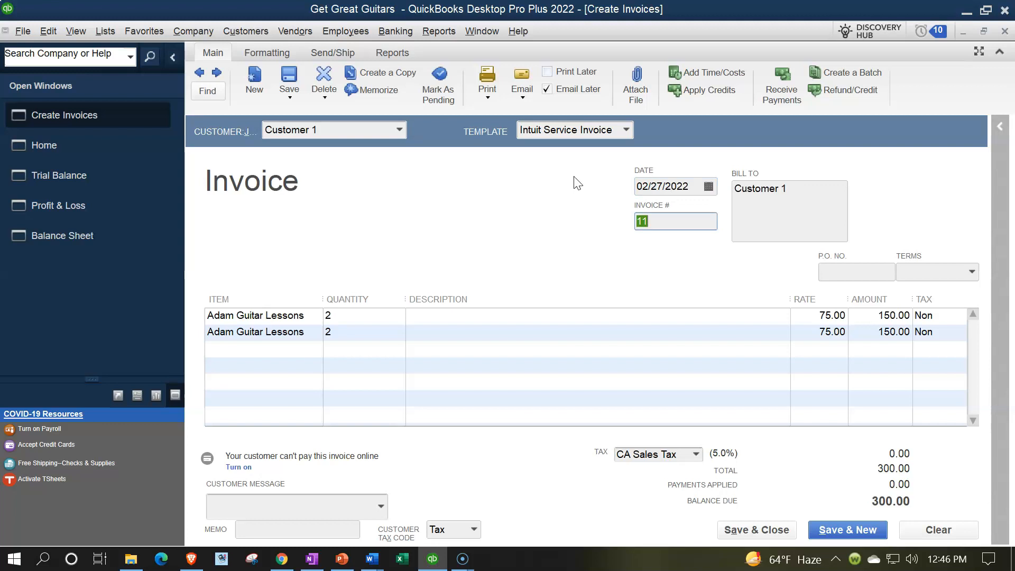
Step: Dismiss the missing e-mail address request, turn off Email Later, and save and close Customer 1's invoice
{"action": "left_click", "coordinate": [767, 530]}
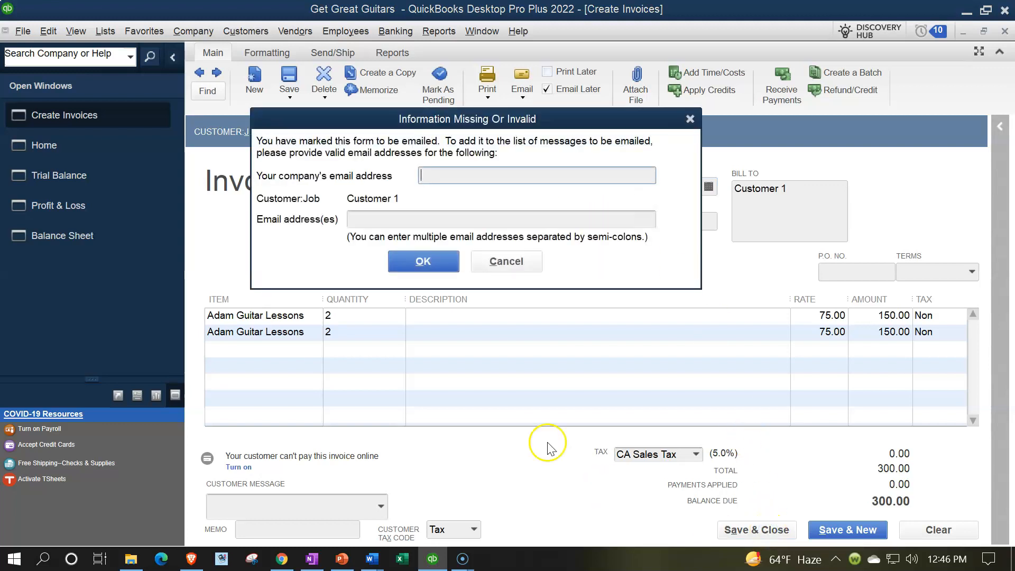
{"action": "left_click", "coordinate": [689, 118]}
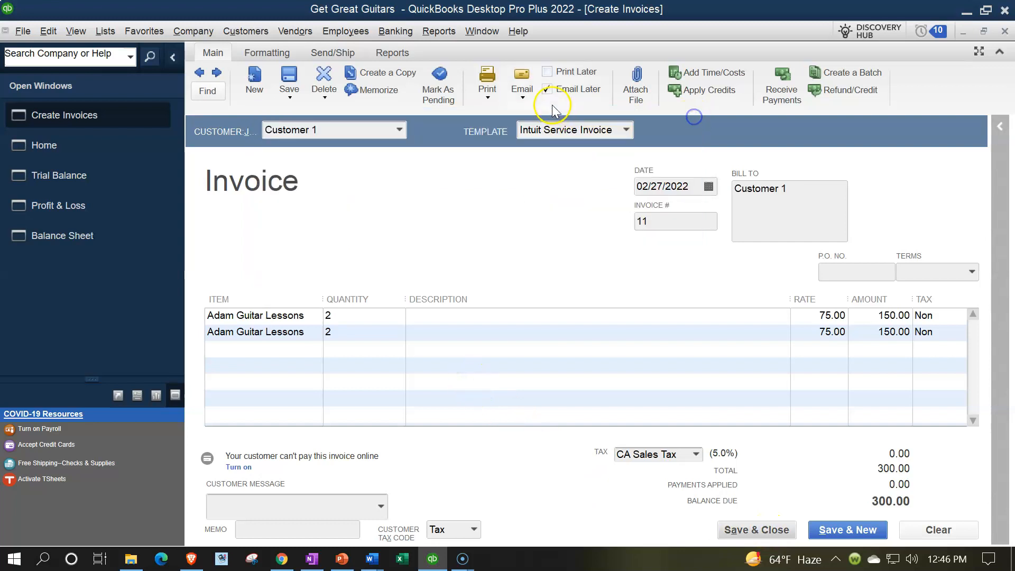
{"action": "left_click", "coordinate": [550, 90]}
{"action": "left_click", "coordinate": [765, 530]}
{"action": "key", "text": "Escape"}
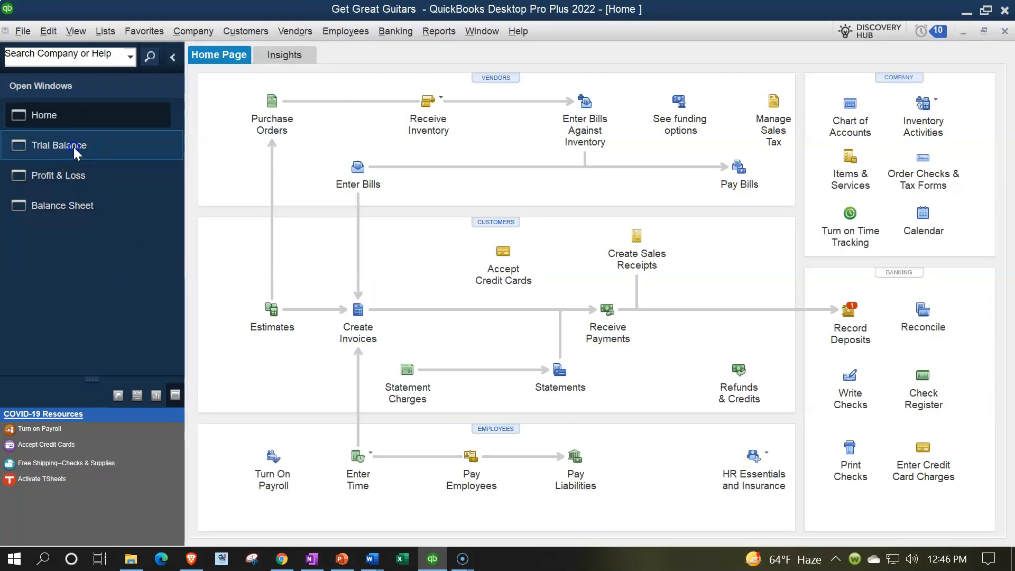
Step: Bring up the Trial Balance, review the transaction detail behind Accounts Receivable, and close that detail
{"action": "left_click", "coordinate": [74, 147]}
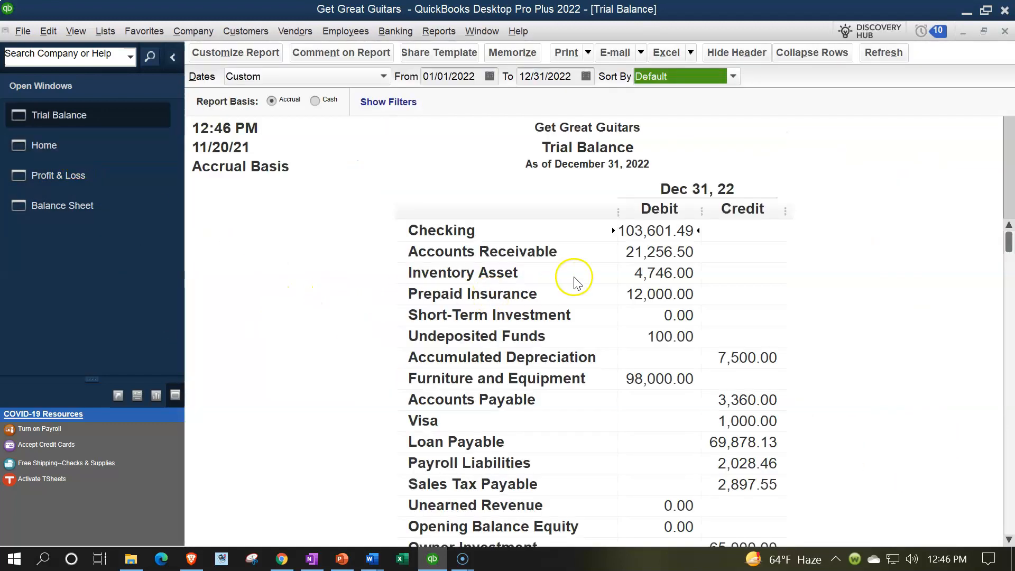
{"action": "double_click", "coordinate": [650, 253]}
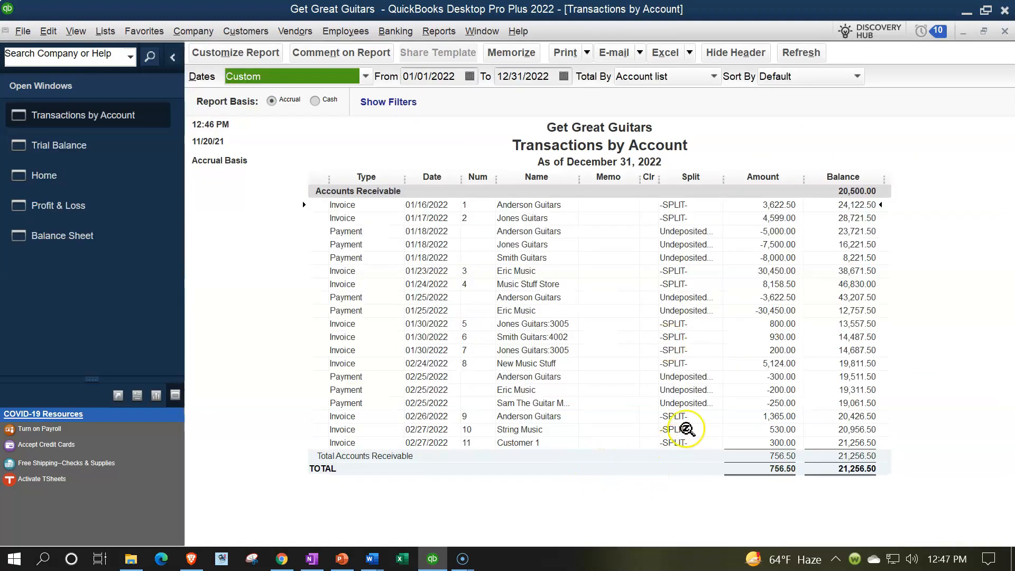
{"action": "left_click", "coordinate": [1004, 32]}
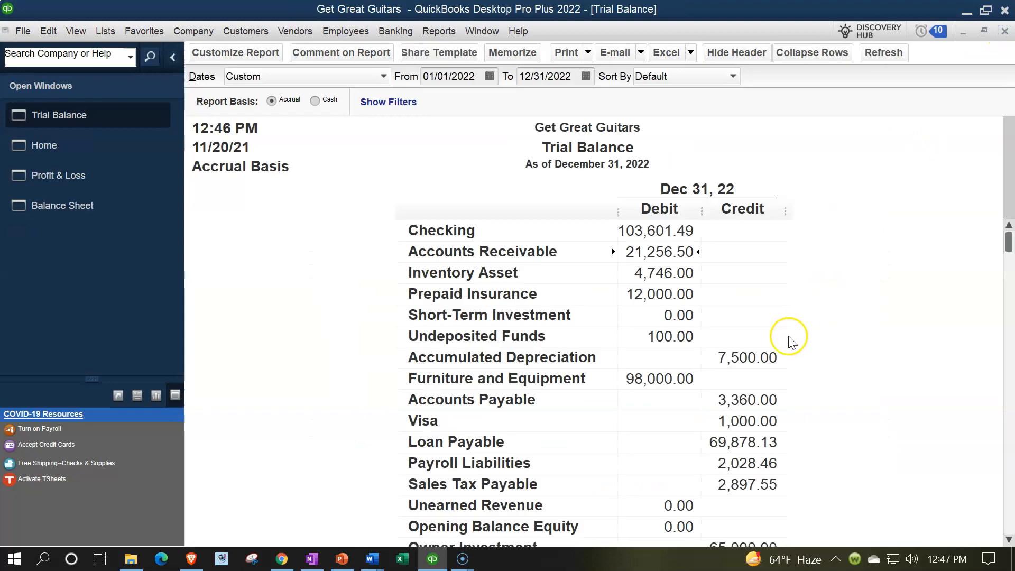
Step: Review the transaction detail behind the Sales and Service Revenue balances, closing each detail report to return to the Trial Balance
{"action": "scroll", "coordinate": [783, 344], "scroll_direction": "down", "scroll_amount": 3}
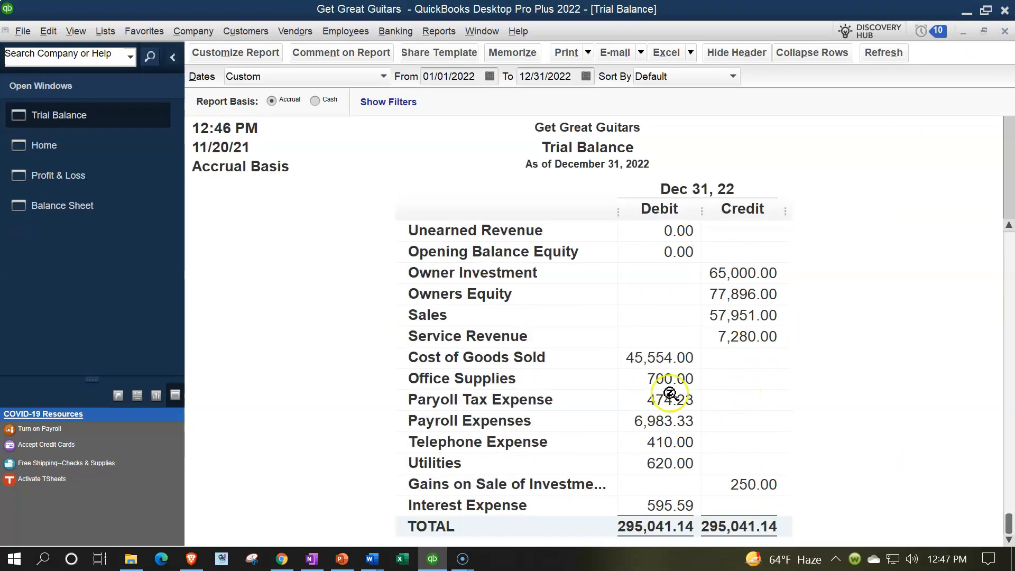
{"action": "double_click", "coordinate": [739, 317]}
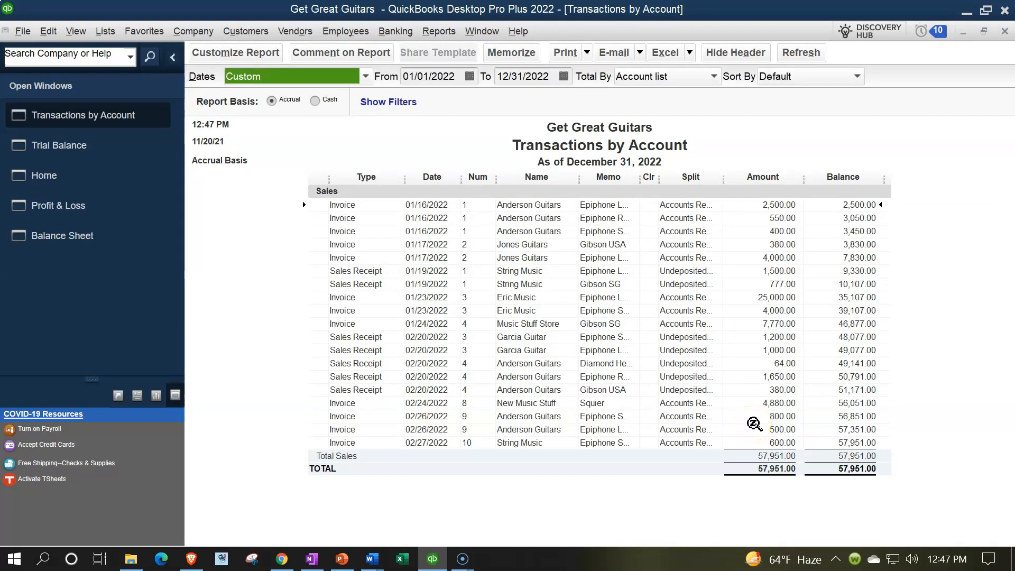
{"action": "left_click", "coordinate": [1005, 31]}
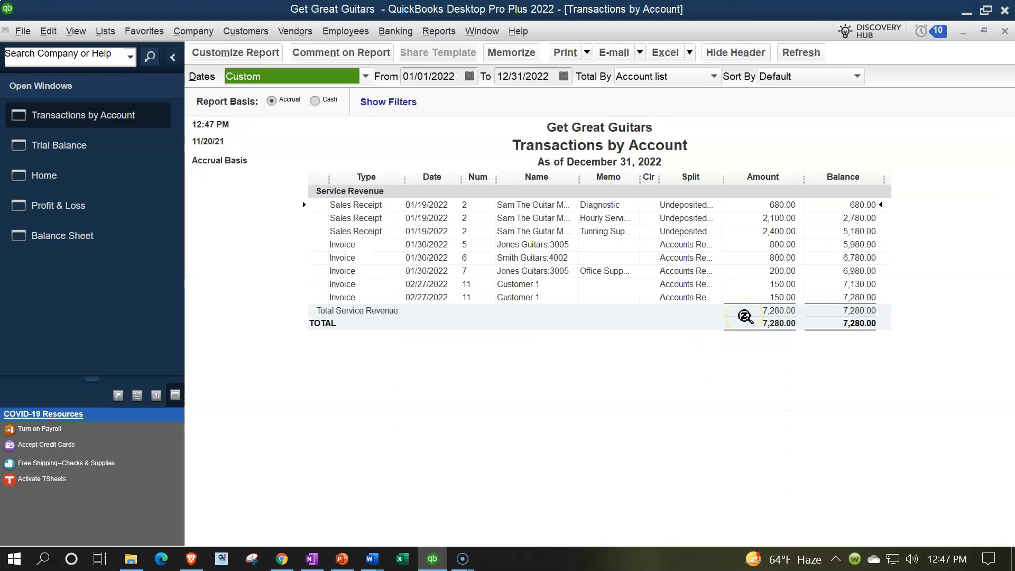
{"action": "left_click", "coordinate": [1003, 31]}
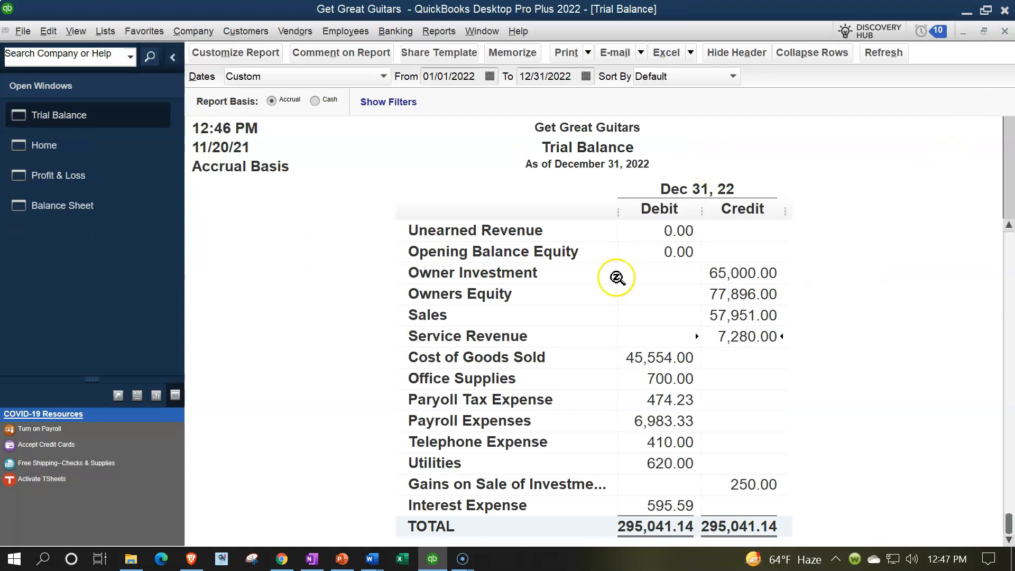
{"action": "scroll", "coordinate": [581, 254], "scroll_direction": "up", "scroll_amount": 5}
Step: Run the Customer Balance Detail report, review it through to the total, and compare it with Accounts Receivable on the Trial Balance
{"action": "left_click", "coordinate": [431, 31]}
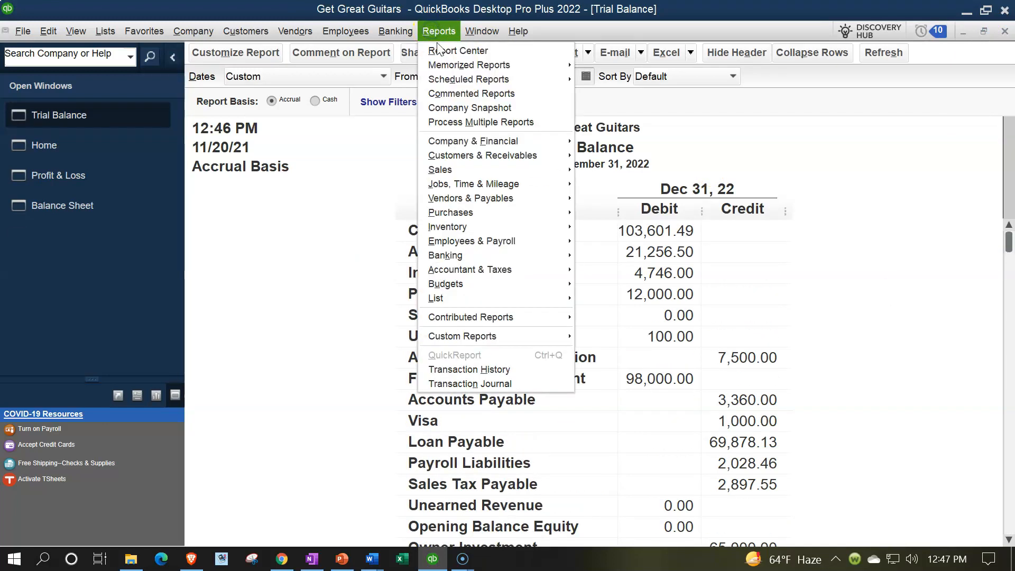
{"action": "mouse_move", "coordinate": [486, 156]}
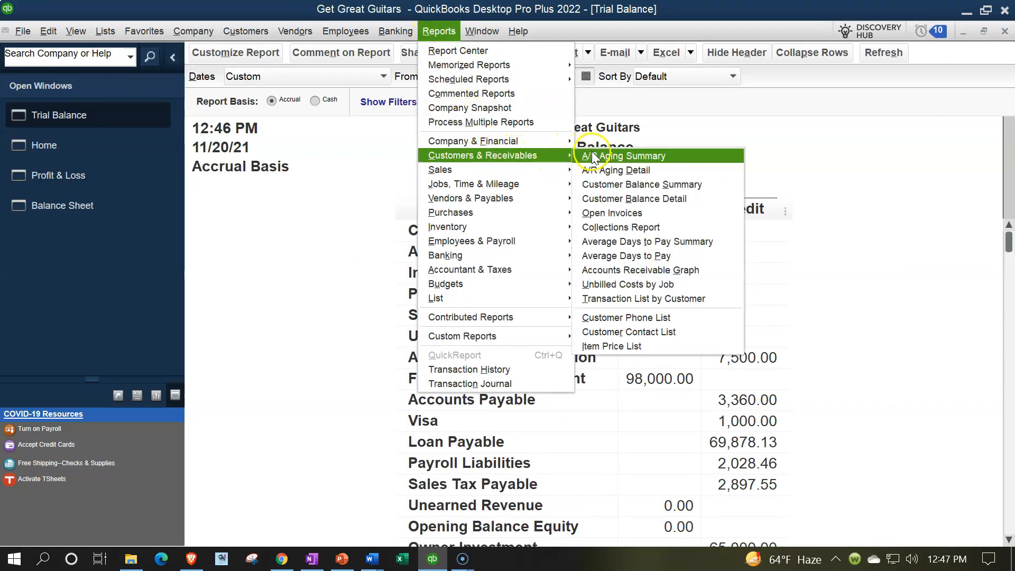
{"action": "left_click", "coordinate": [603, 203]}
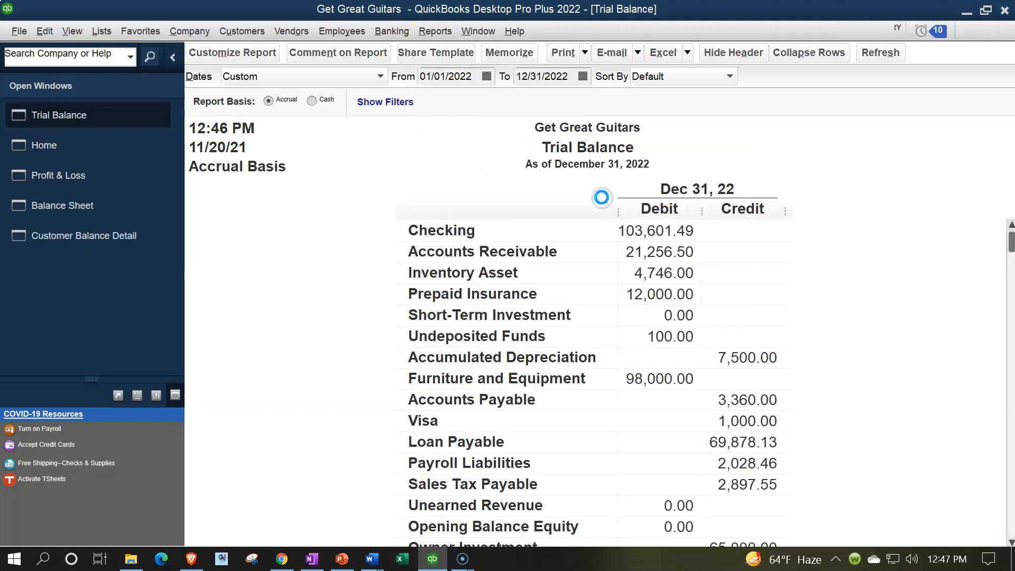
{"action": "left_click", "coordinate": [761, 206]}
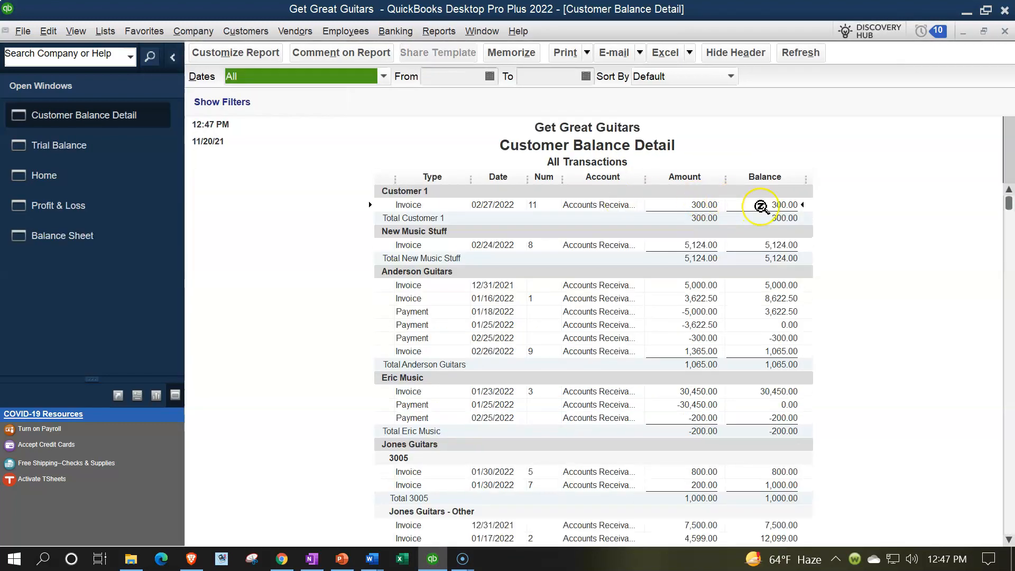
{"action": "scroll", "coordinate": [761, 209], "scroll_direction": "down", "scroll_amount": 7}
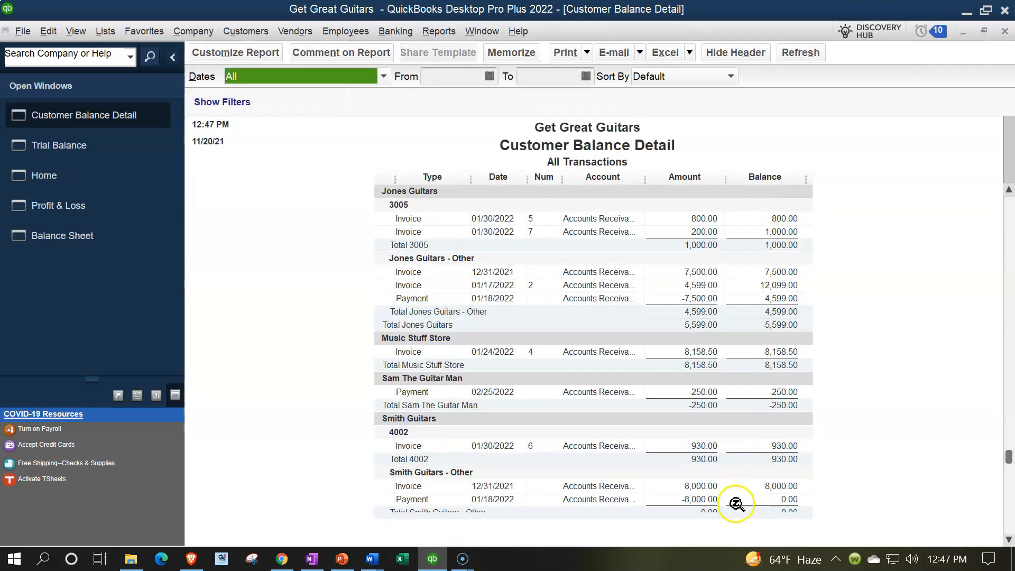
{"action": "scroll", "coordinate": [737, 521], "scroll_direction": "down", "scroll_amount": 1}
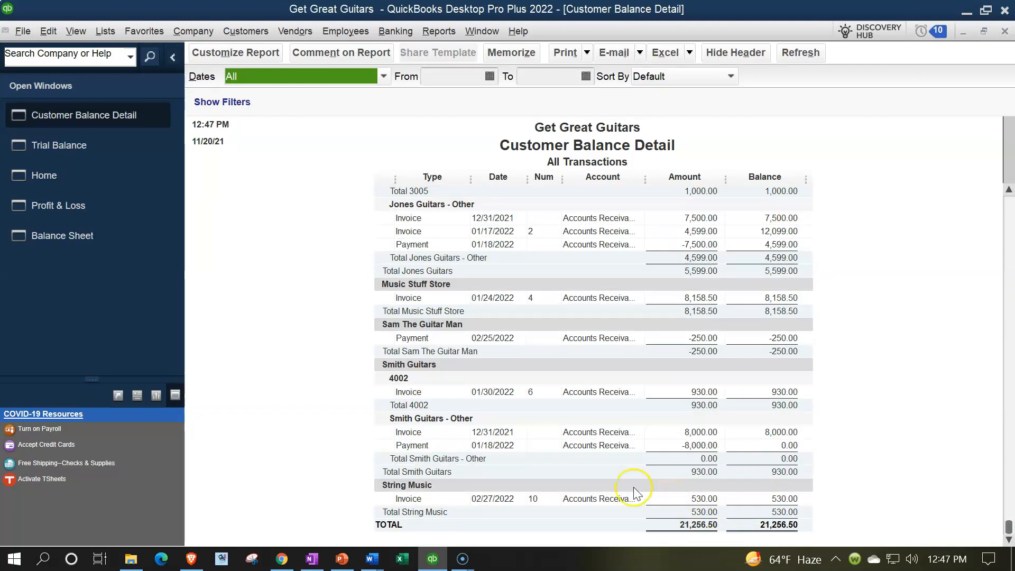
{"action": "left_click", "coordinate": [93, 153]}
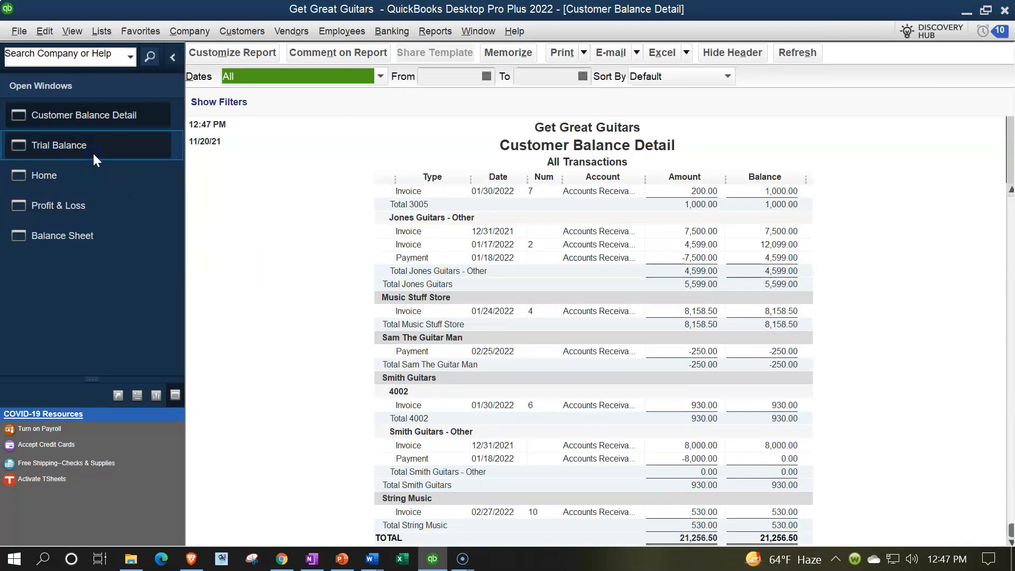
{"action": "left_click", "coordinate": [662, 254]}
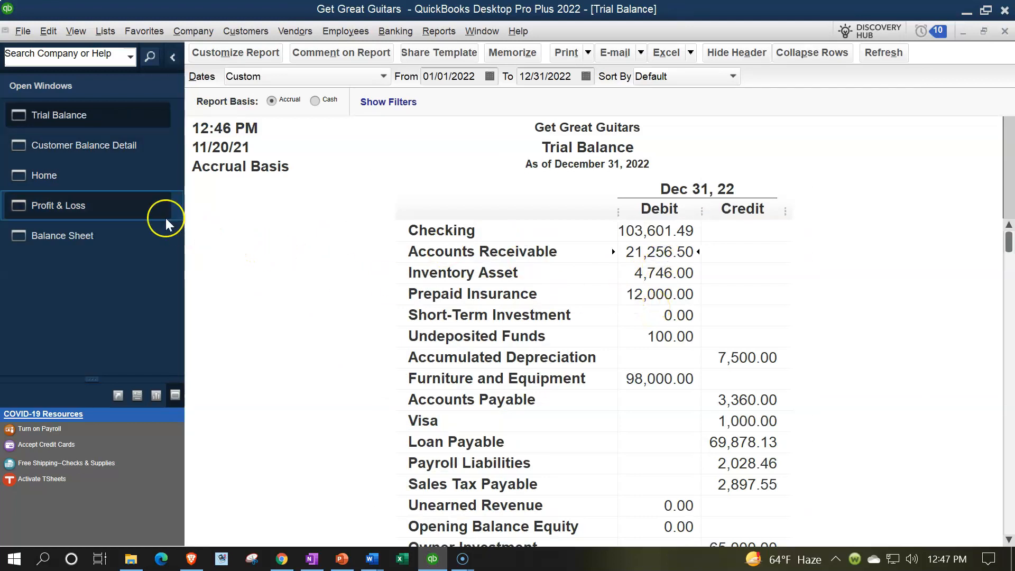
Step: Start another invoice from the Home page and assign it to Customer 2
{"action": "left_click", "coordinate": [83, 180]}
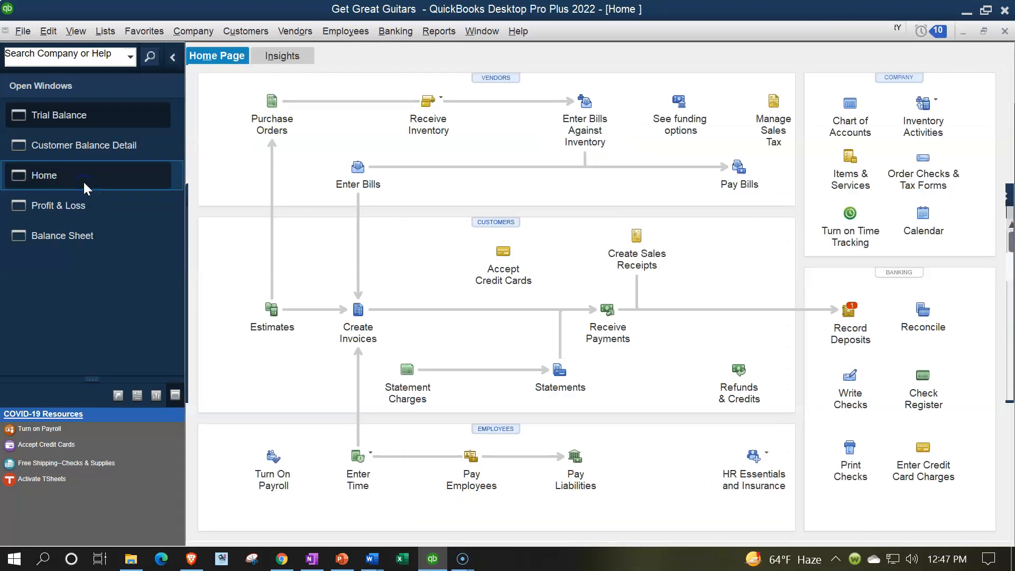
{"action": "left_click", "coordinate": [362, 319]}
{"action": "type", "text": "Customer 1"}
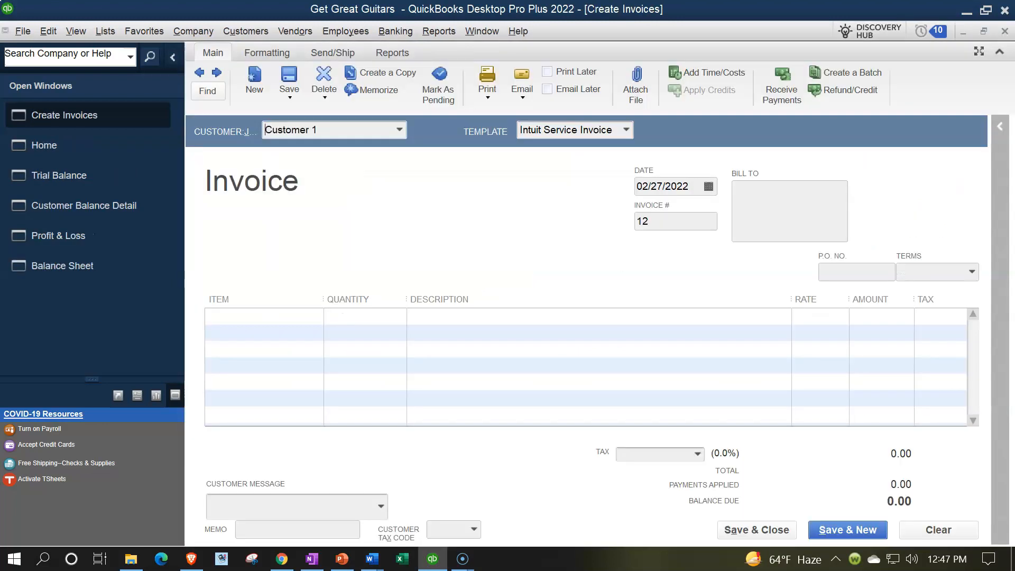
{"action": "key", "text": "Up"}
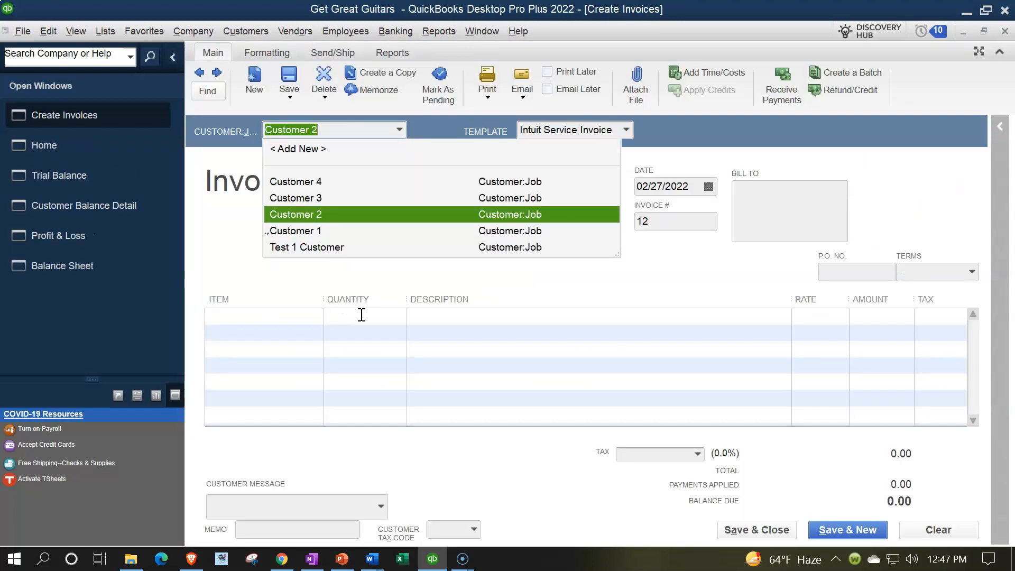
{"action": "key", "text": "Tab"}
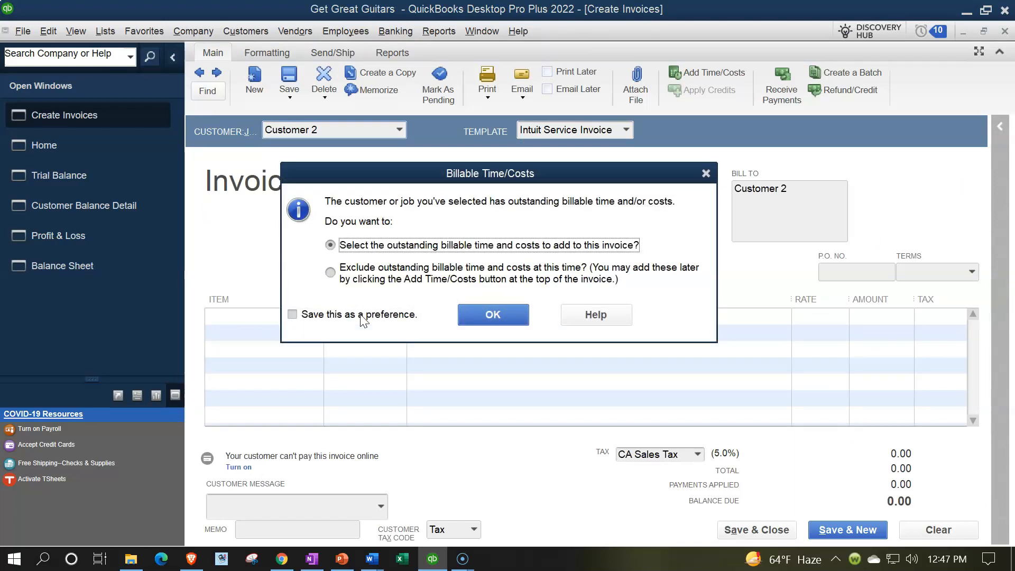
Step: Choose to add outstanding billable time and include all of the listed time entries on Customer 2's invoice
{"action": "left_click", "coordinate": [479, 313]}
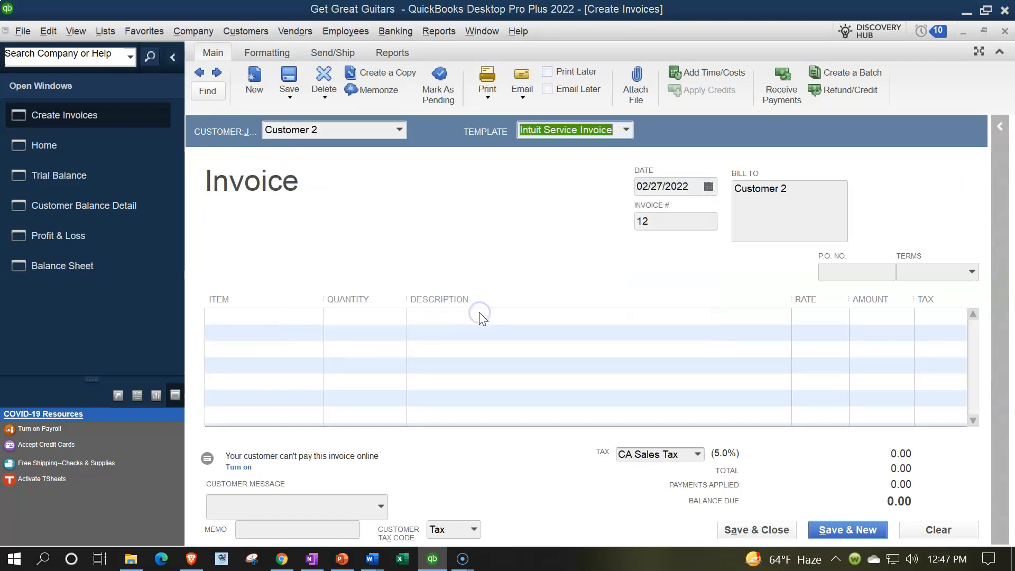
{"action": "left_click", "coordinate": [330, 176]}
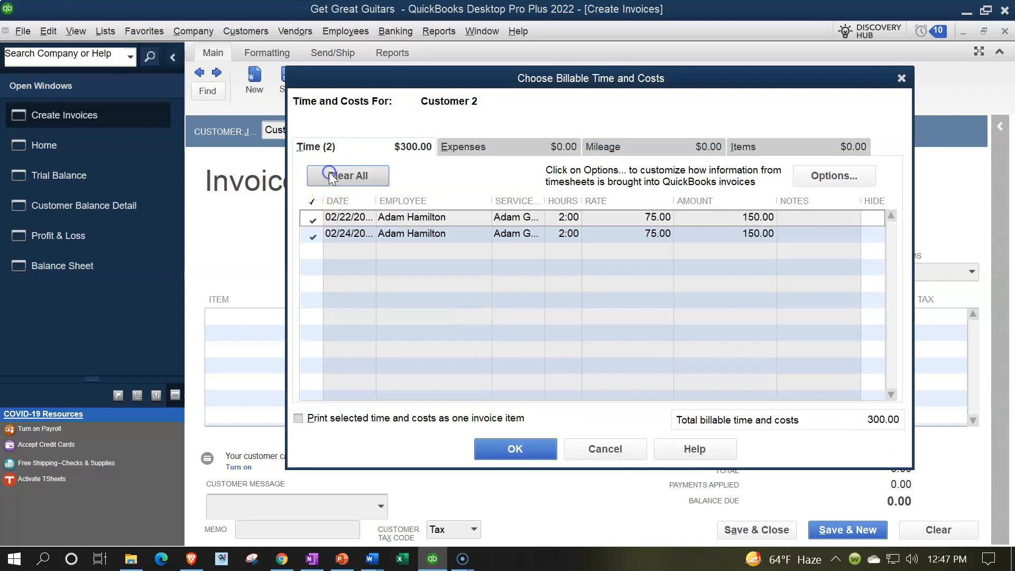
{"action": "left_click", "coordinate": [521, 453]}
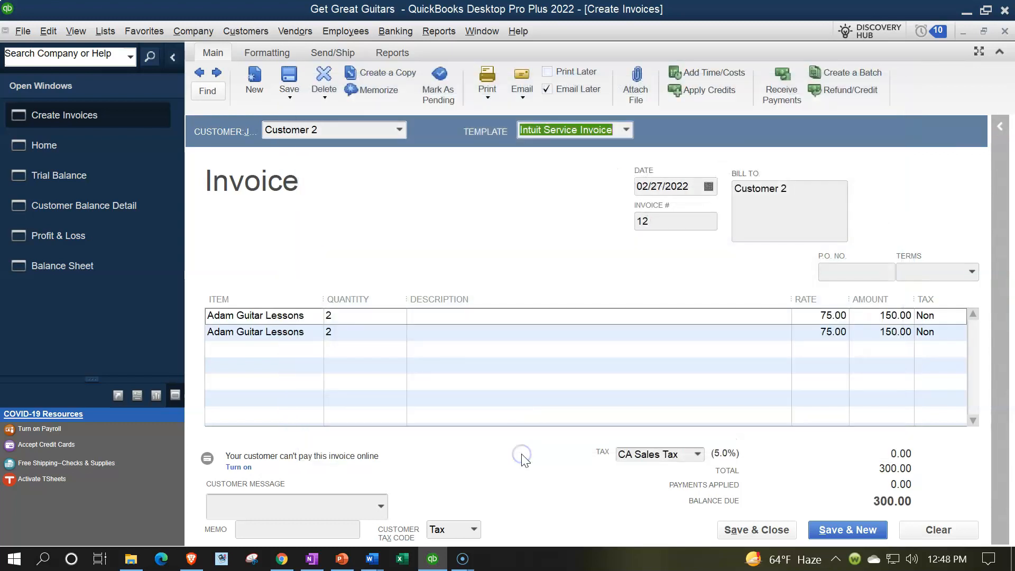
Step: Check the date and lines on Customer 2's invoice, cancel its emailing for later, and save it to start a new invoice
{"action": "key", "text": "Tab"}
{"action": "key", "text": "Tab"}
{"action": "key", "text": "Tab"}
{"action": "key", "text": "Tab"}
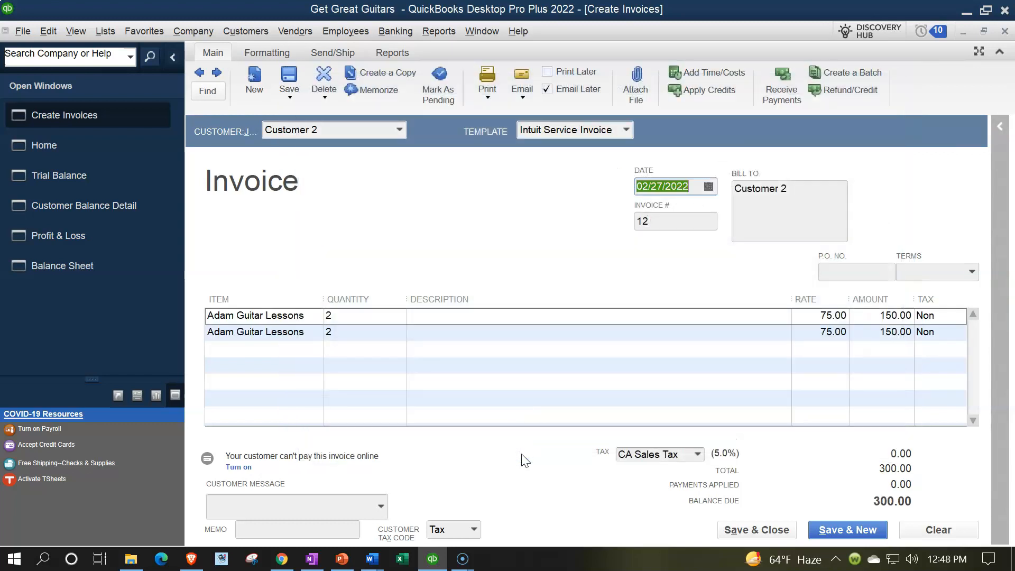
{"action": "key", "text": "Tab"}
{"action": "key", "text": "Tab"}
{"action": "key", "text": "Tab"}
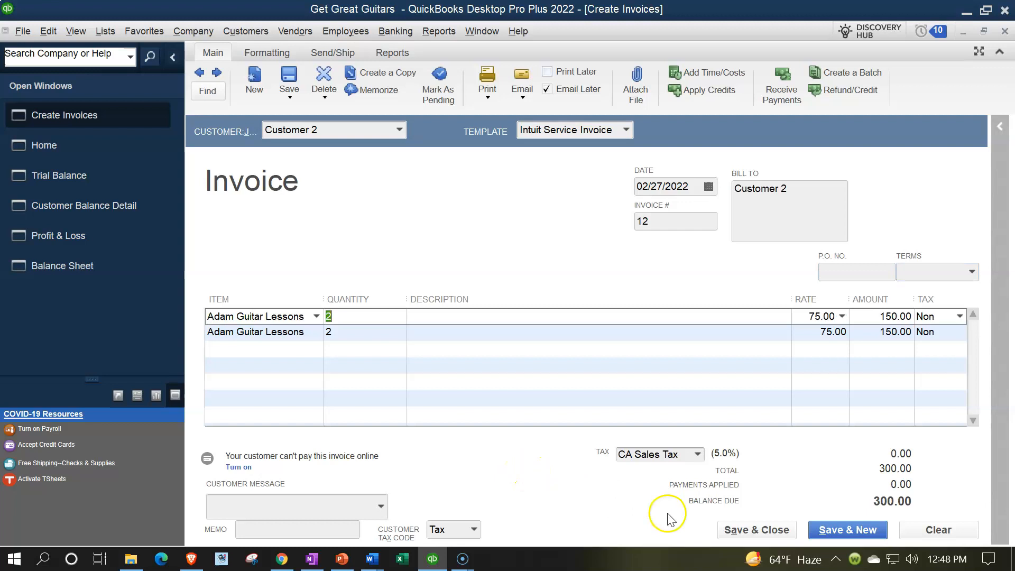
{"action": "left_click", "coordinate": [826, 528]}
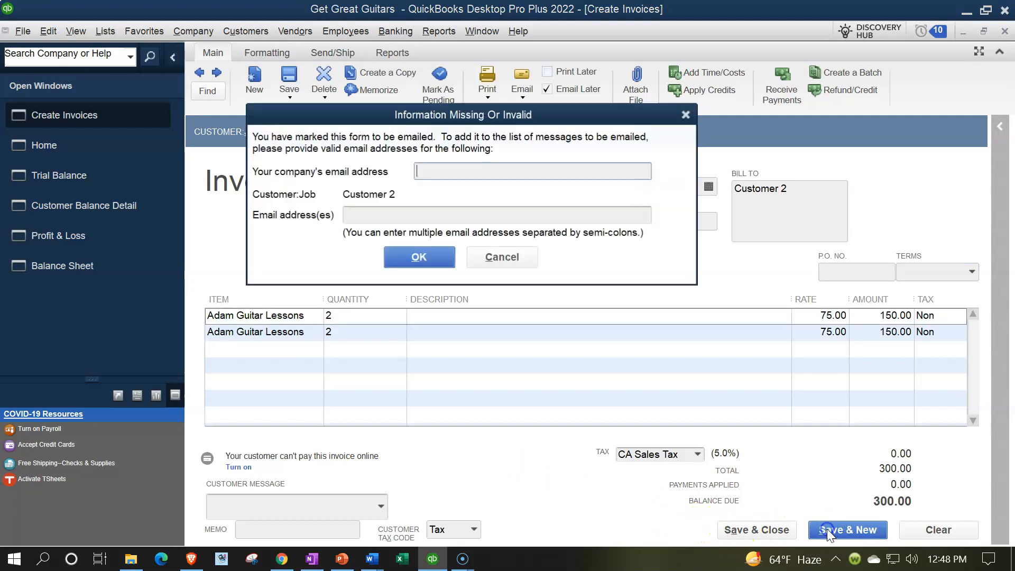
{"action": "left_click", "coordinate": [685, 115]}
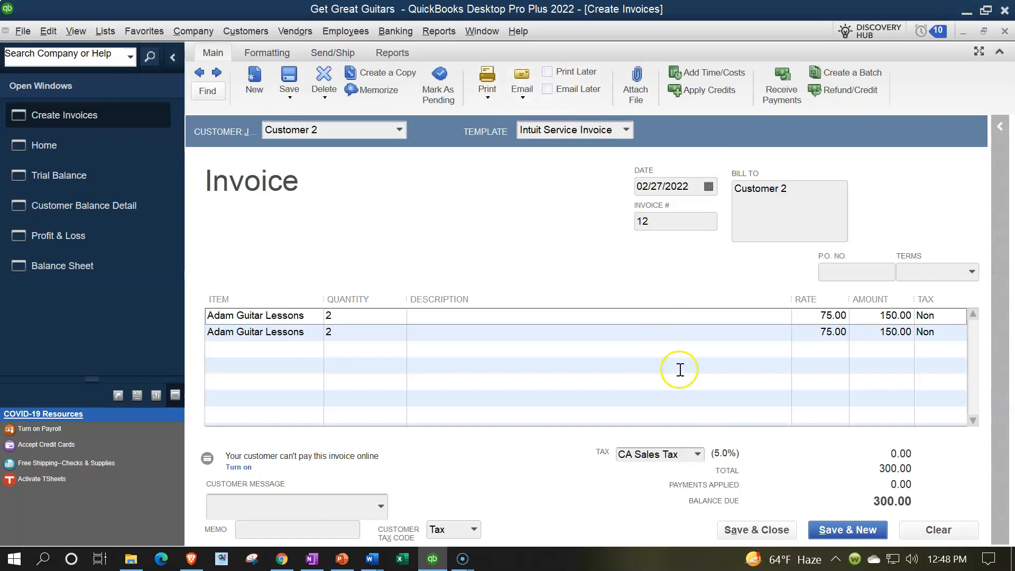
{"action": "left_click", "coordinate": [818, 530]}
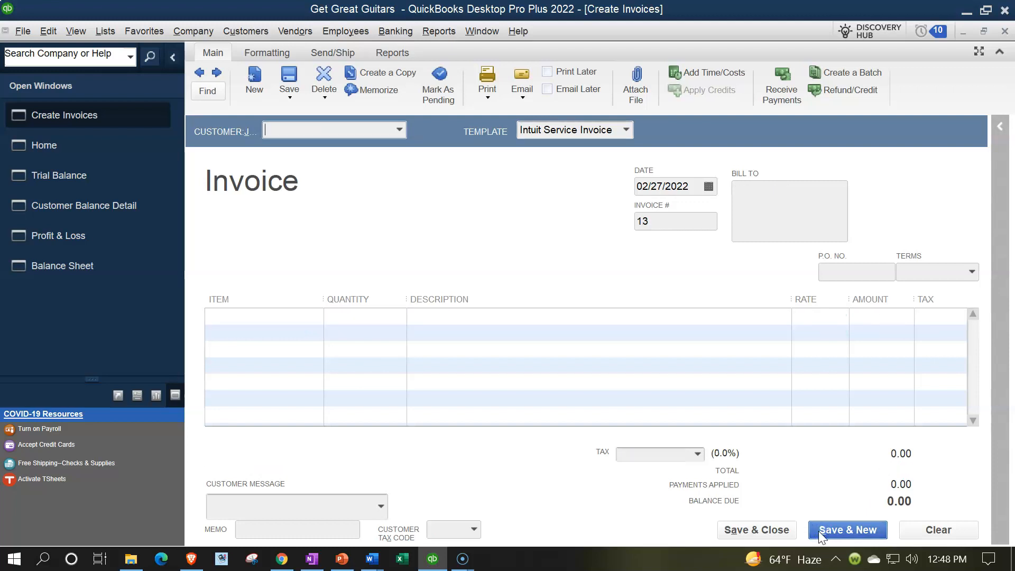
Step: Assign the new invoice to Customer 3 and add all of the outstanding billable time entries to it
{"action": "type", "text": "Customer 1"}
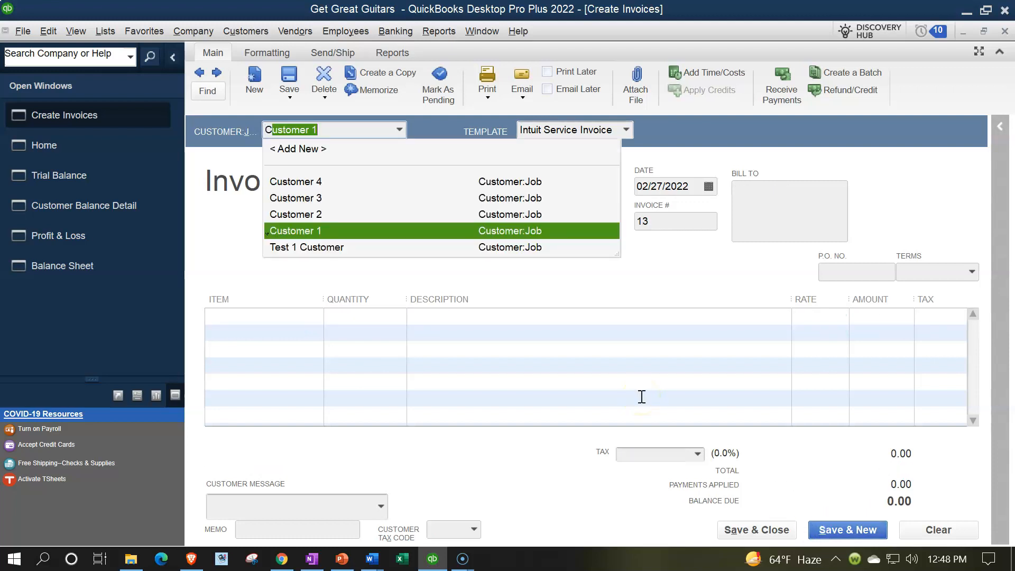
{"action": "key", "text": "Up"}
{"action": "key", "text": "Up"}
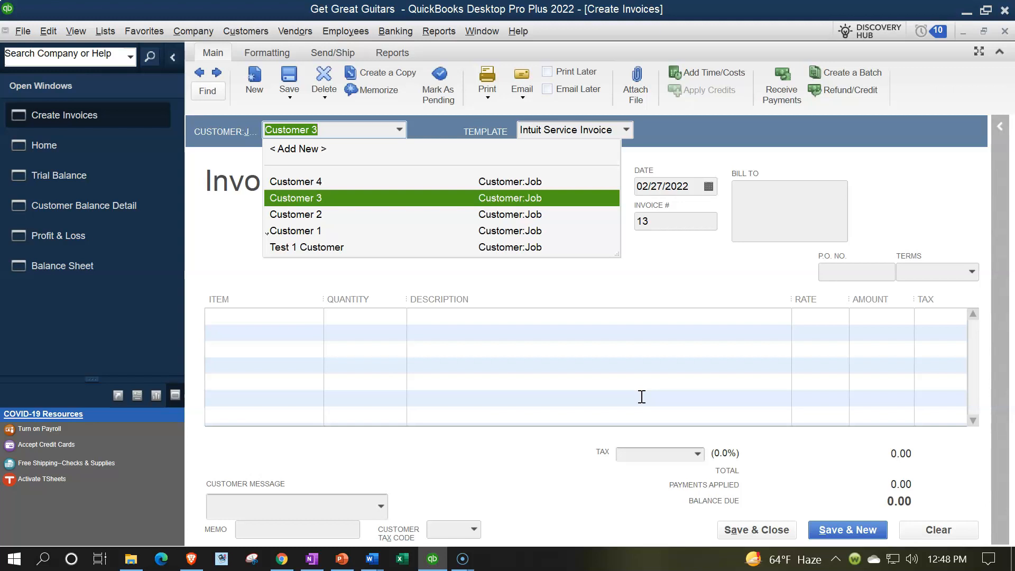
{"action": "key", "text": "Tab"}
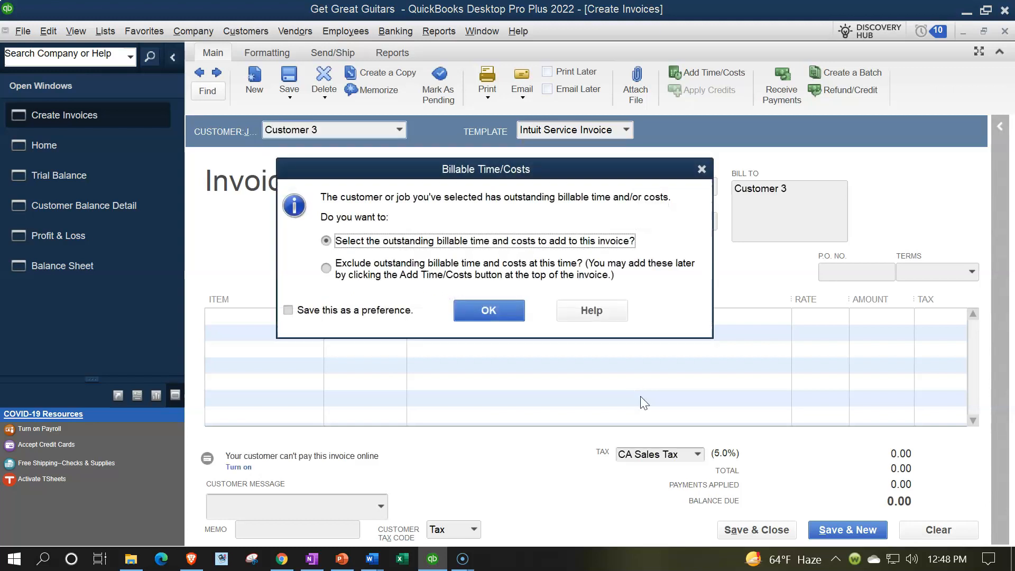
{"action": "left_click", "coordinate": [484, 310]}
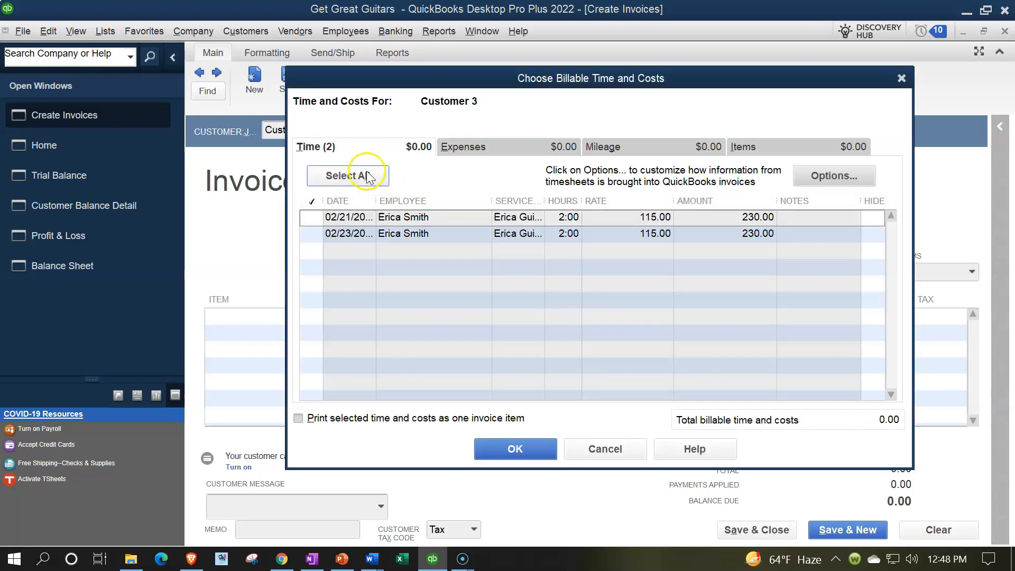
{"action": "left_click", "coordinate": [370, 175]}
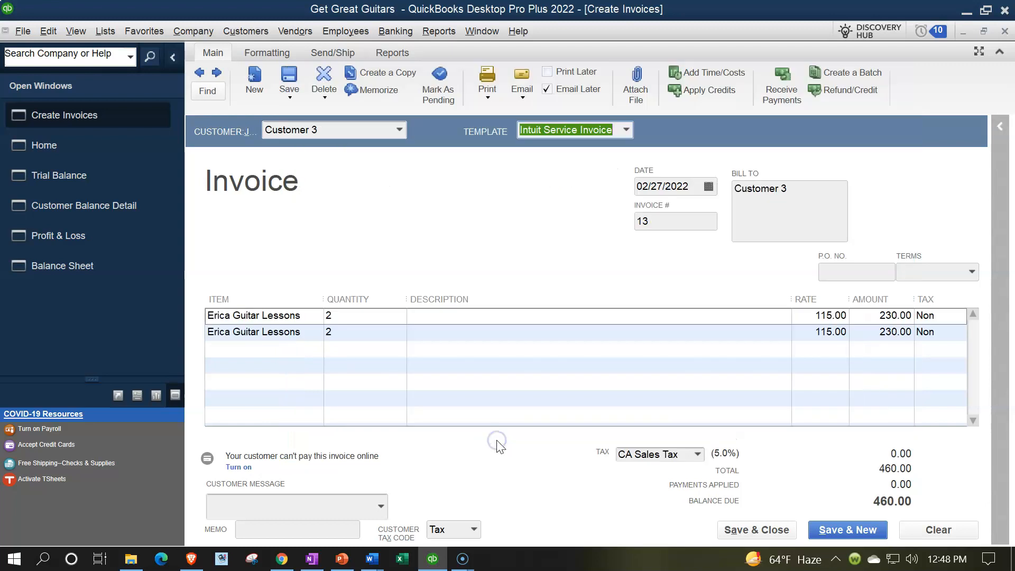
Step: Check Customer 3's invoice fields, turn off emailing it later, and save it to start another blank invoice
{"action": "key", "text": "Tab"}
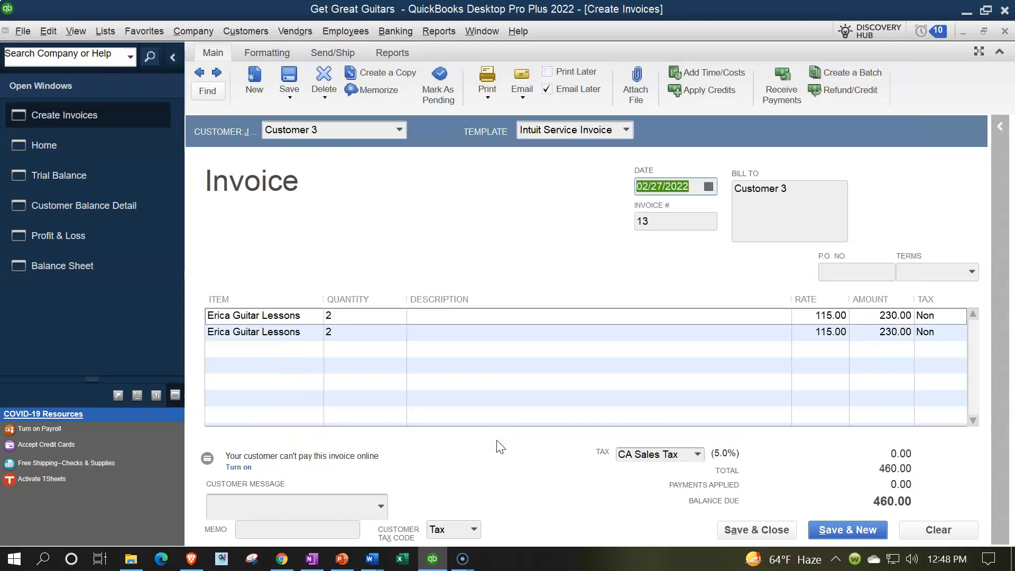
{"action": "key", "text": "Tab"}
{"action": "key", "text": "Tab"}
{"action": "key", "text": "Tab"}
{"action": "key", "text": "Tab"}
{"action": "key", "text": "Tab"}
{"action": "key", "text": "Tab"}
{"action": "key", "text": "Tab"}
{"action": "key", "text": "Tab"}
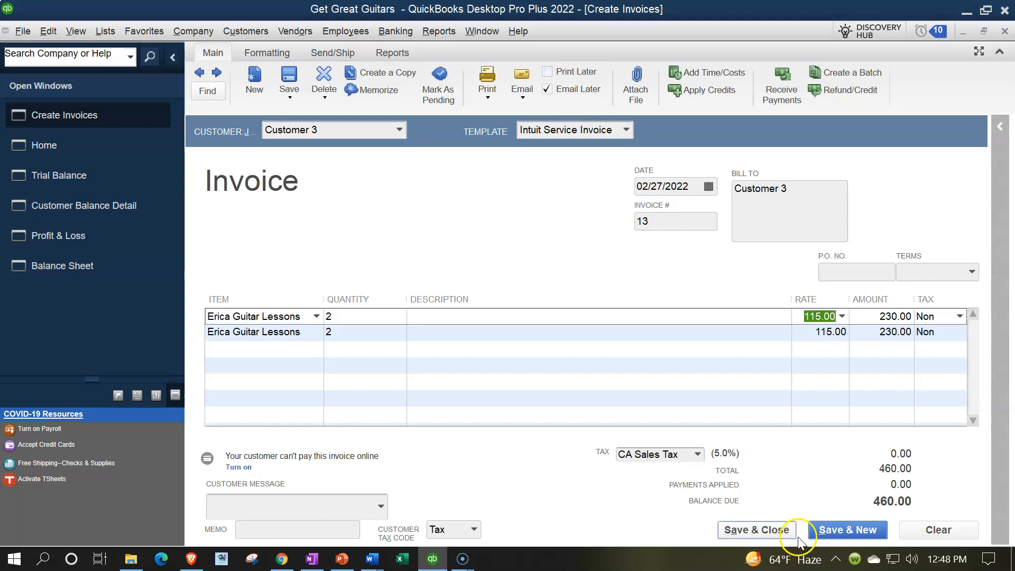
{"action": "left_click", "coordinate": [826, 531]}
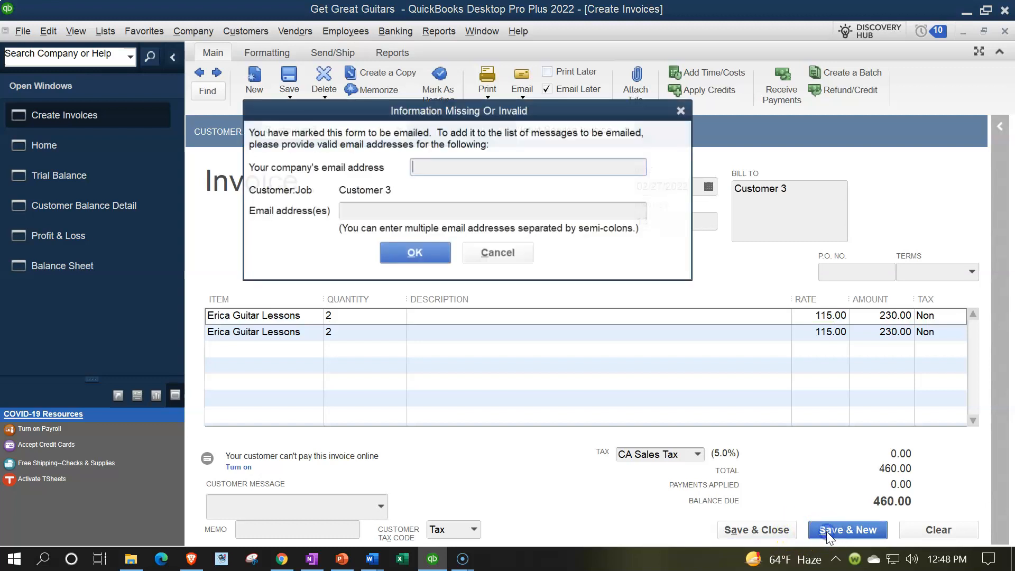
{"action": "left_click", "coordinate": [681, 110]}
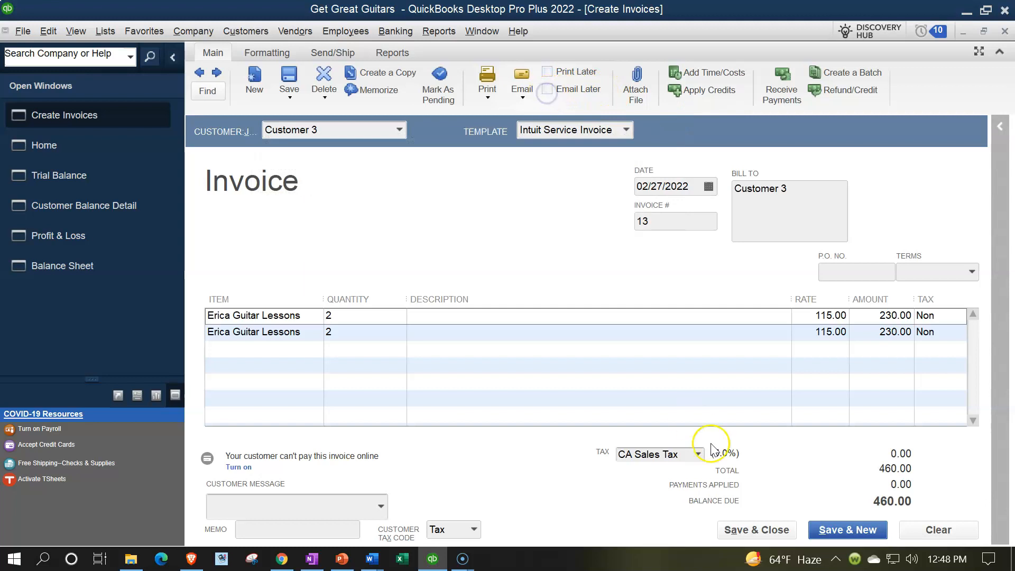
{"action": "left_click", "coordinate": [831, 524]}
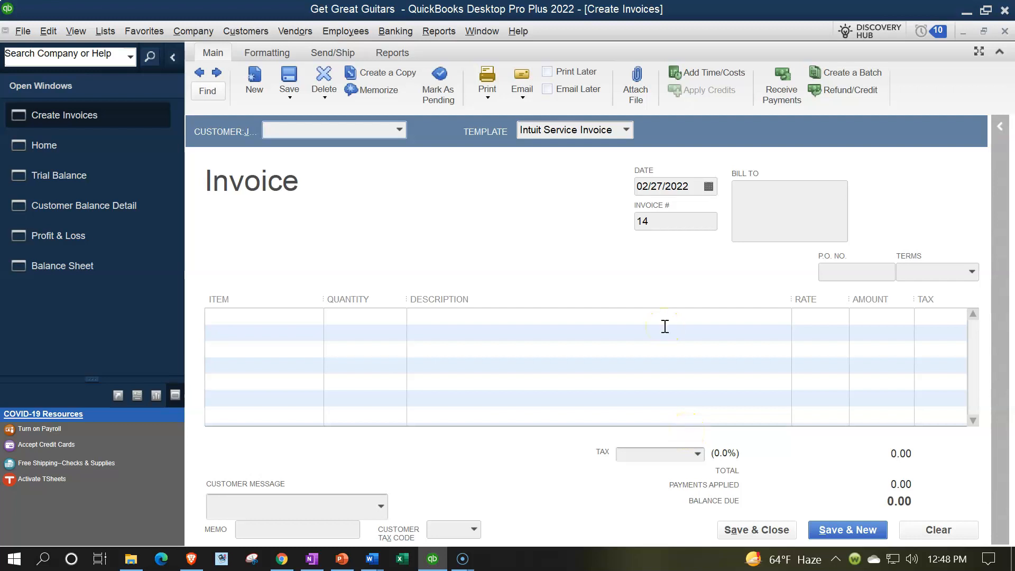
Step: Assign the blank invoice to Customer 4 and include all of the outstanding billable time entries listed
{"action": "type", "text": "Customer 1"}
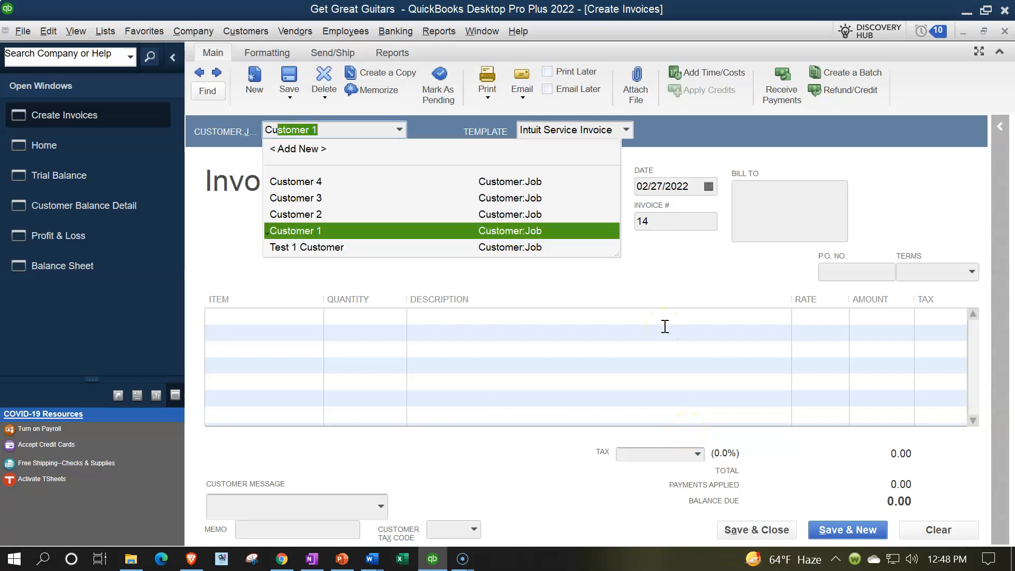
{"action": "key", "text": "Up"}
{"action": "key", "text": "Up"}
{"action": "key", "text": "Up"}
{"action": "key", "text": "Tab"}
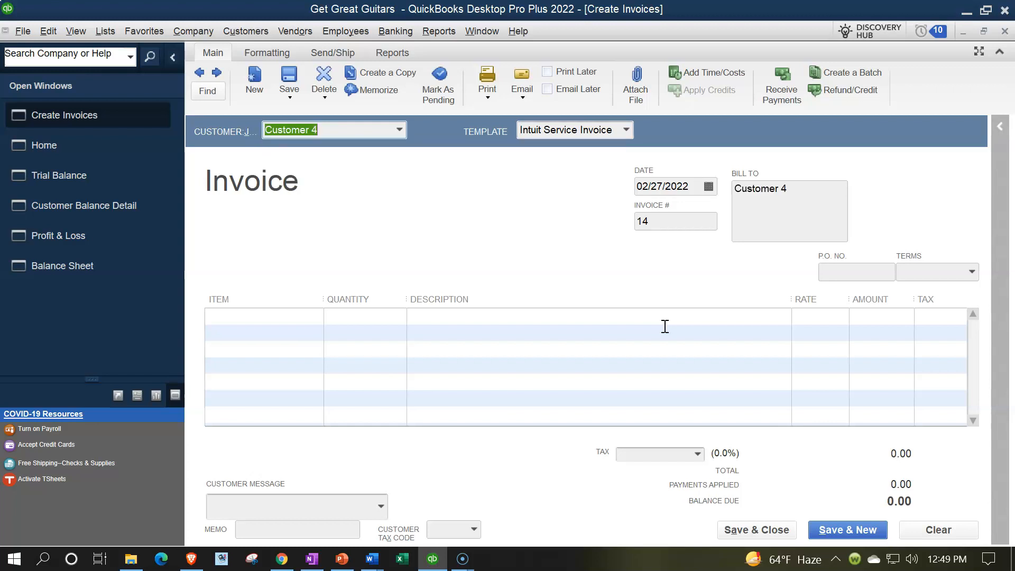
{"action": "left_click", "coordinate": [484, 306]}
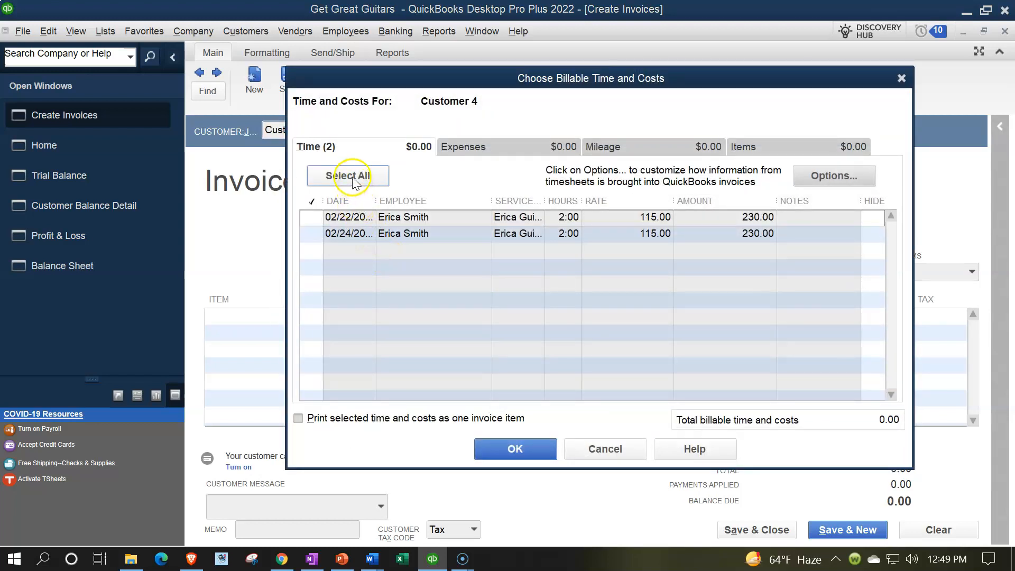
{"action": "left_click", "coordinate": [351, 178]}
{"action": "left_click", "coordinate": [507, 448]}
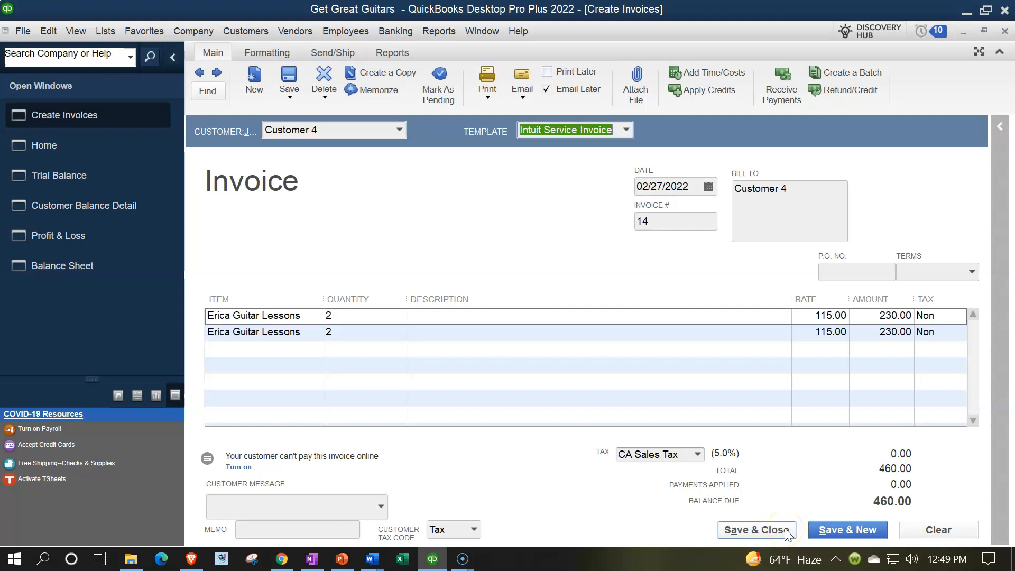
Step: Turn off the Email Later option on Customer 4's invoice, then save and close it
{"action": "left_click", "coordinate": [756, 530]}
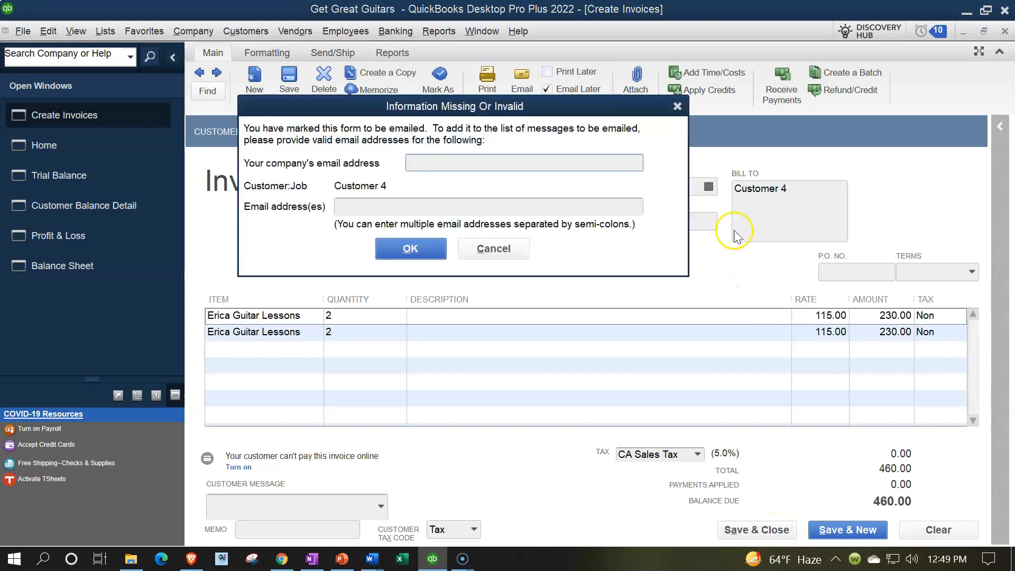
{"action": "left_click", "coordinate": [677, 107]}
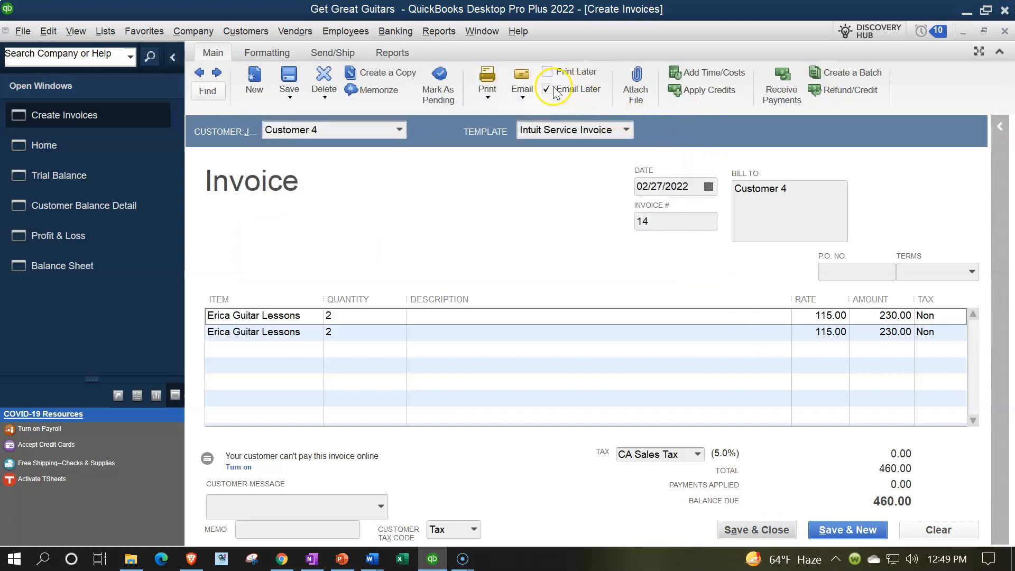
{"action": "left_click", "coordinate": [547, 90]}
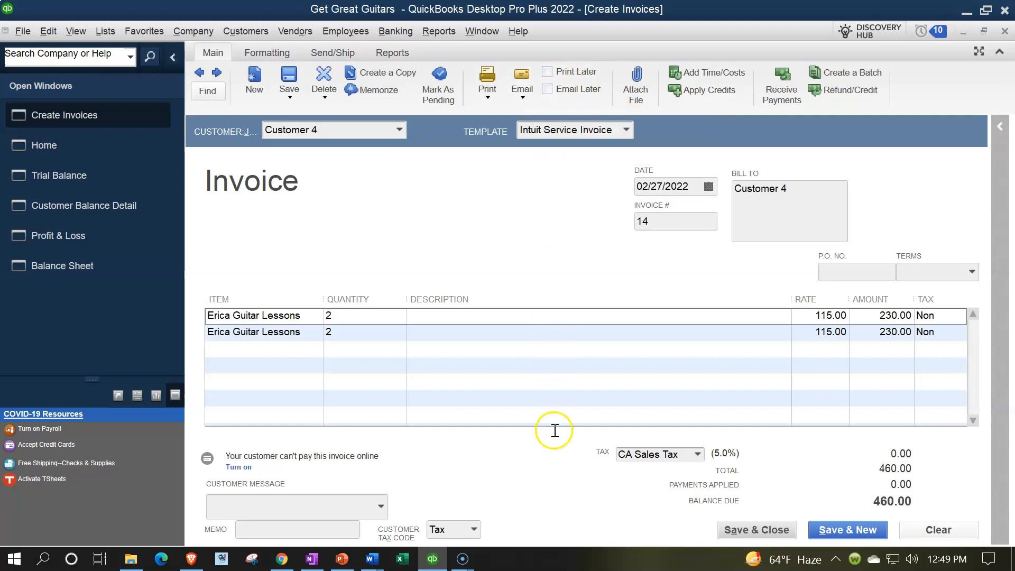
{"action": "left_click", "coordinate": [747, 531]}
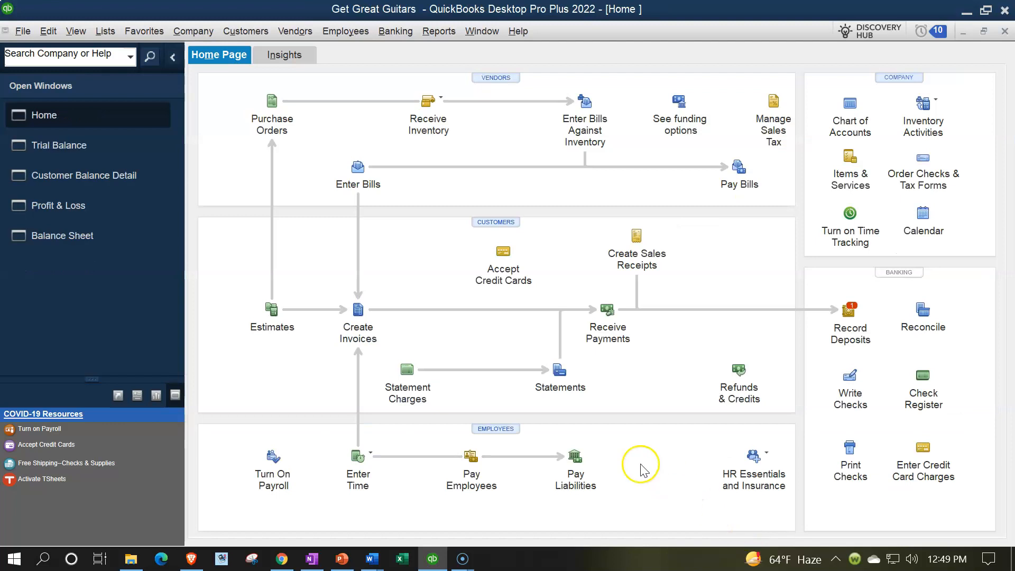
Step: Review the transactions behind Accounts Receivable on the Balance Sheet, closing the detail report when finished
{"action": "left_click", "coordinate": [100, 228]}
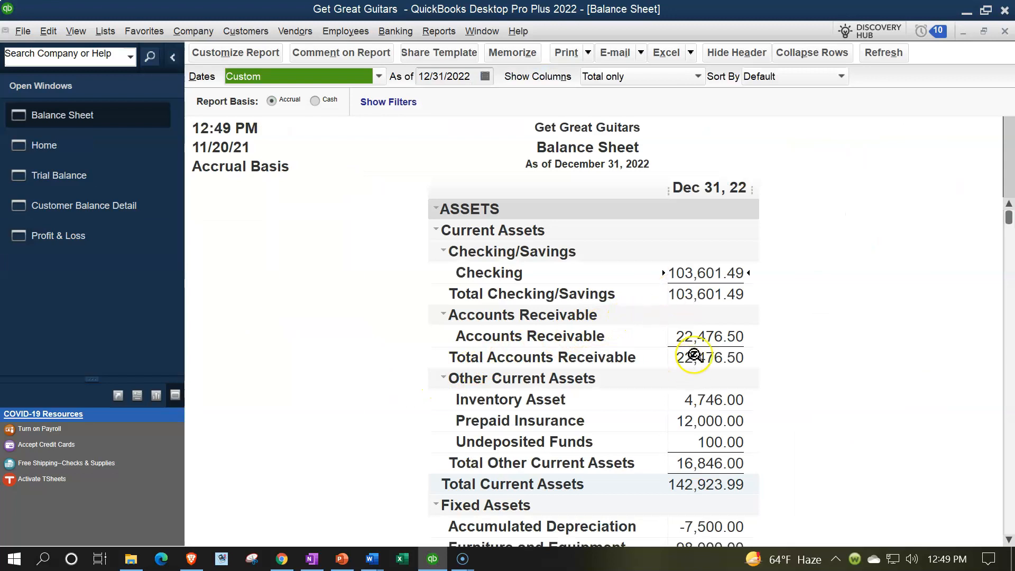
{"action": "double_click", "coordinate": [709, 336]}
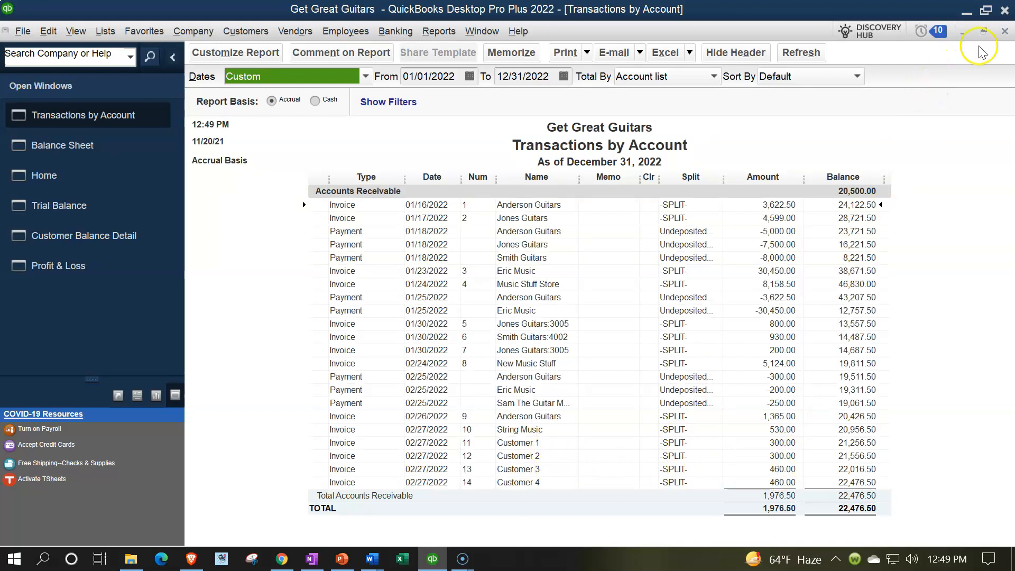
{"action": "left_click", "coordinate": [1004, 31]}
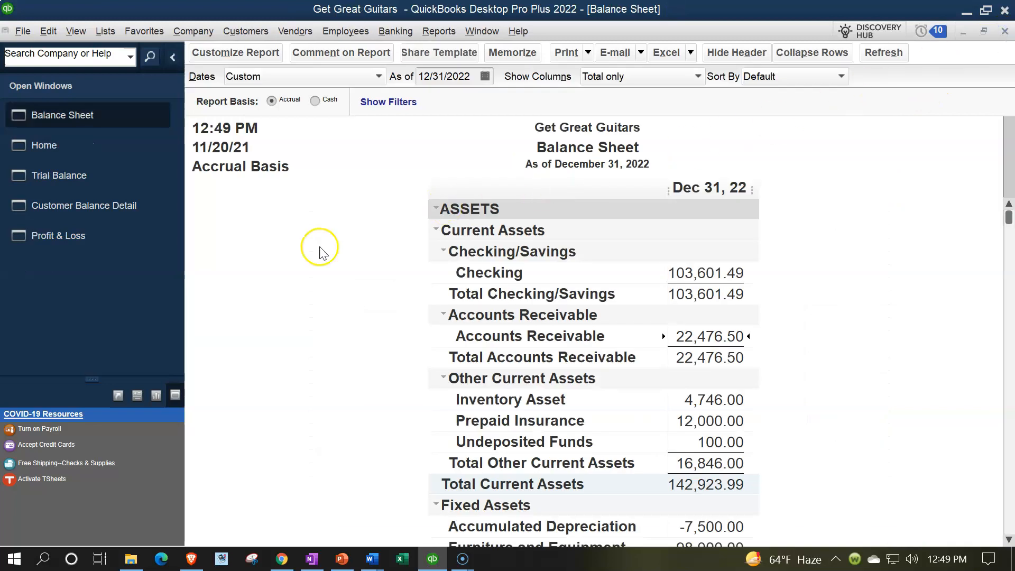
Step: Review the transactions behind Service Revenue on the Profit & Loss report, closing the detail report when finished
{"action": "left_click", "coordinate": [86, 240]}
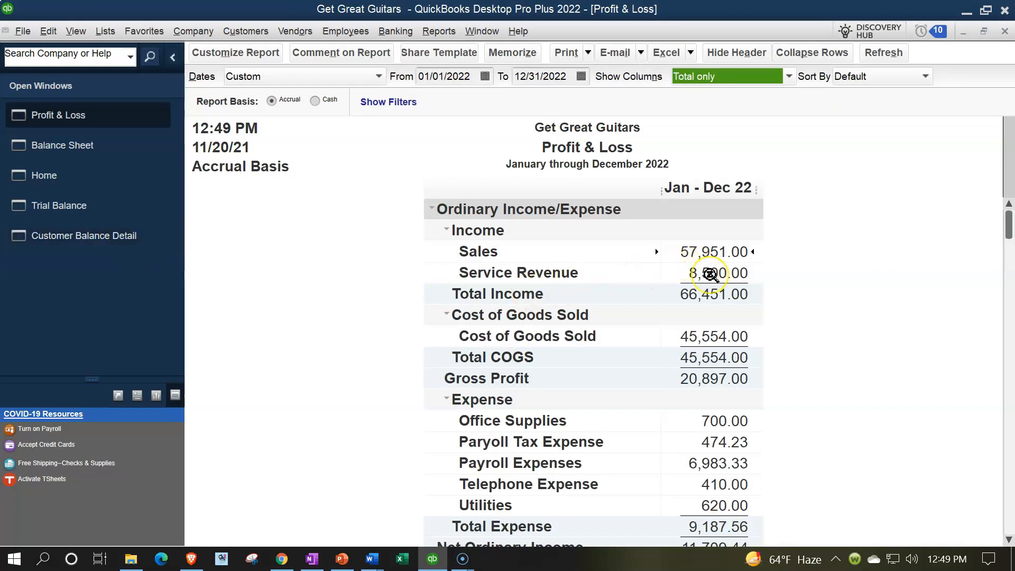
{"action": "double_click", "coordinate": [710, 273]}
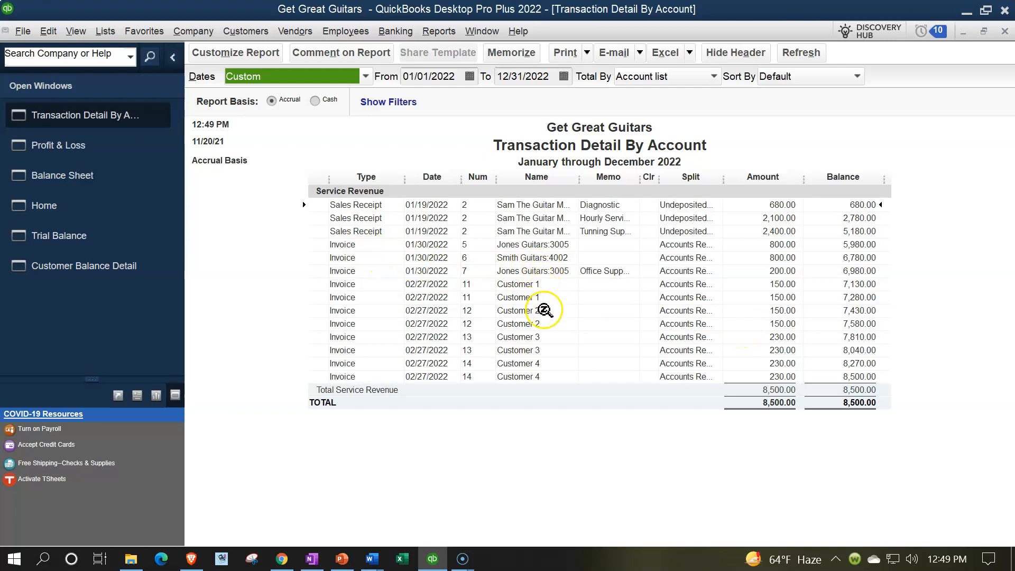
{"action": "left_click", "coordinate": [1004, 32]}
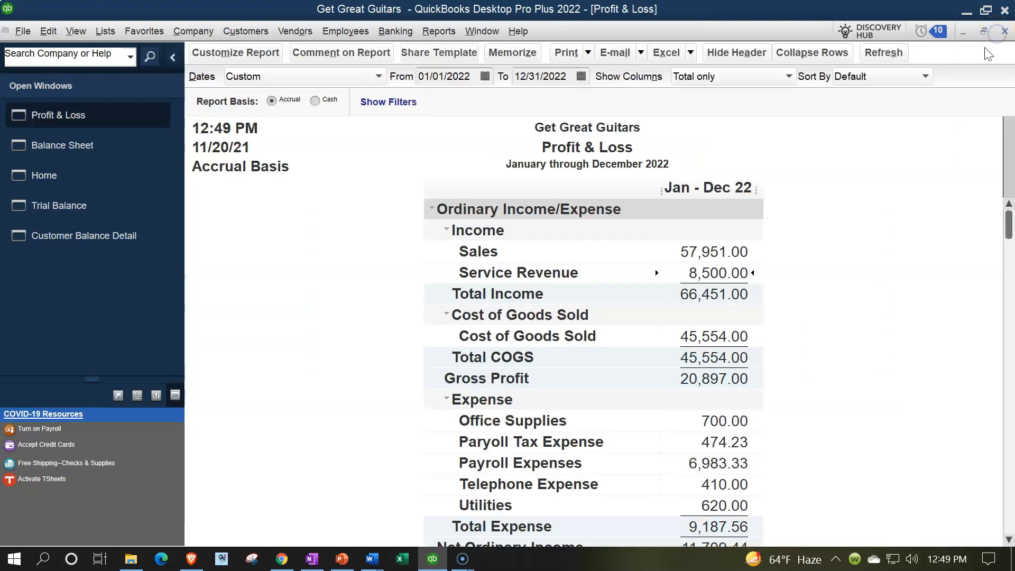
Step: Compare Accounts Receivable on the Balance Sheet with the Customer Balance Detail total, and review the balances of Customers 1 through 4
{"action": "left_click", "coordinate": [105, 148]}
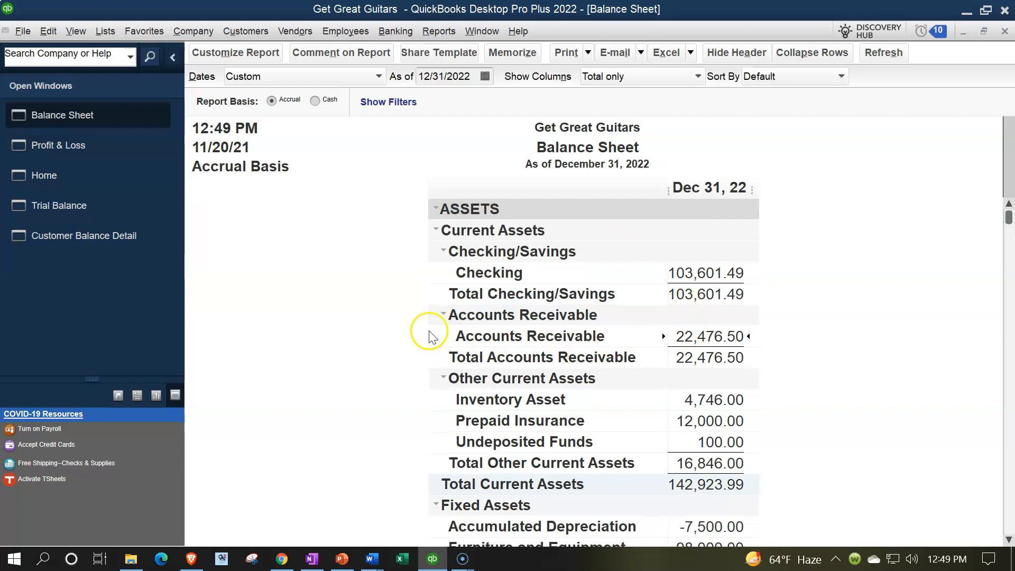
{"action": "left_click", "coordinate": [107, 239]}
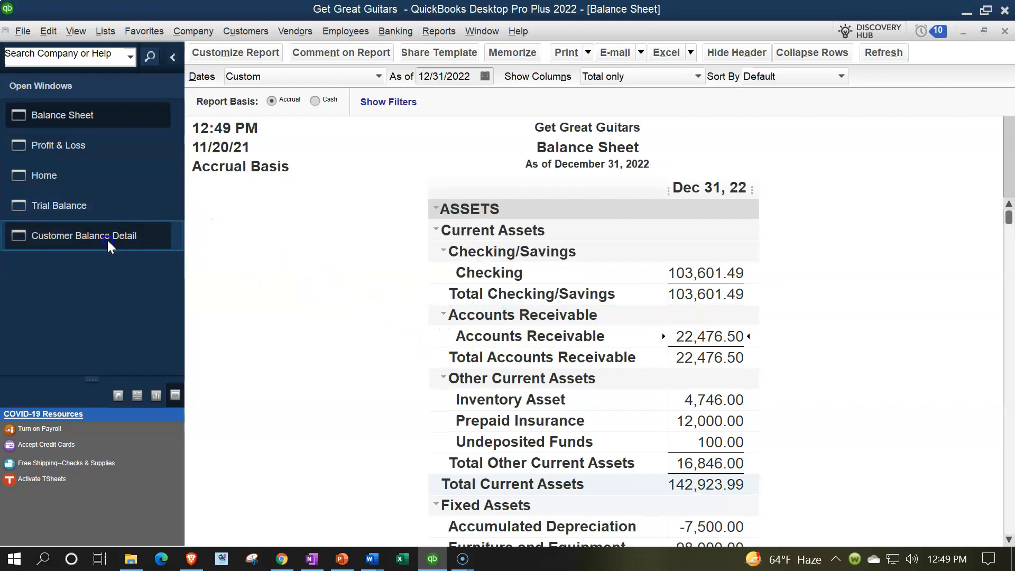
{"action": "scroll", "coordinate": [563, 310], "scroll_direction": "down", "scroll_amount": 2}
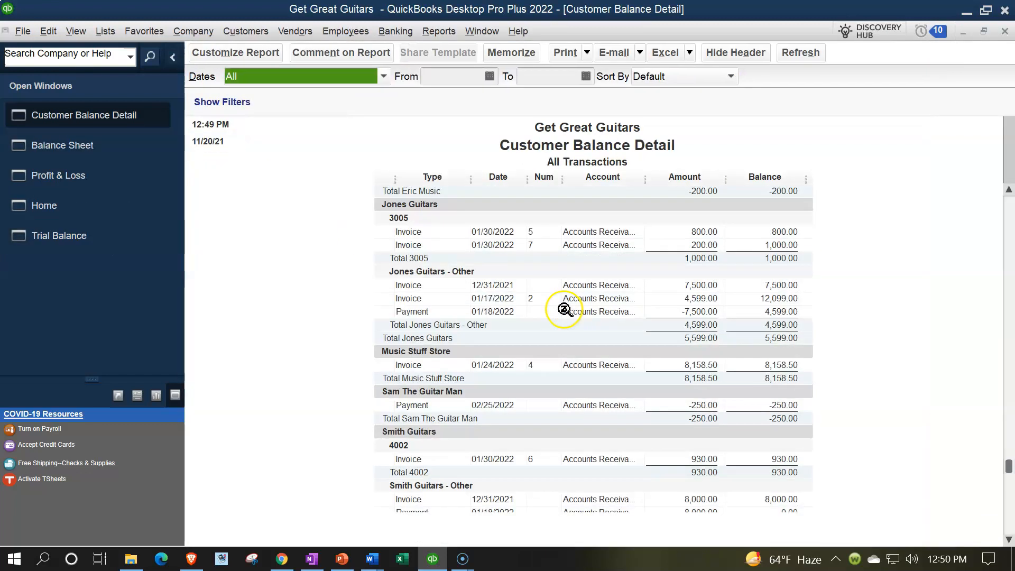
{"action": "scroll", "coordinate": [564, 309], "scroll_direction": "down", "scroll_amount": 2}
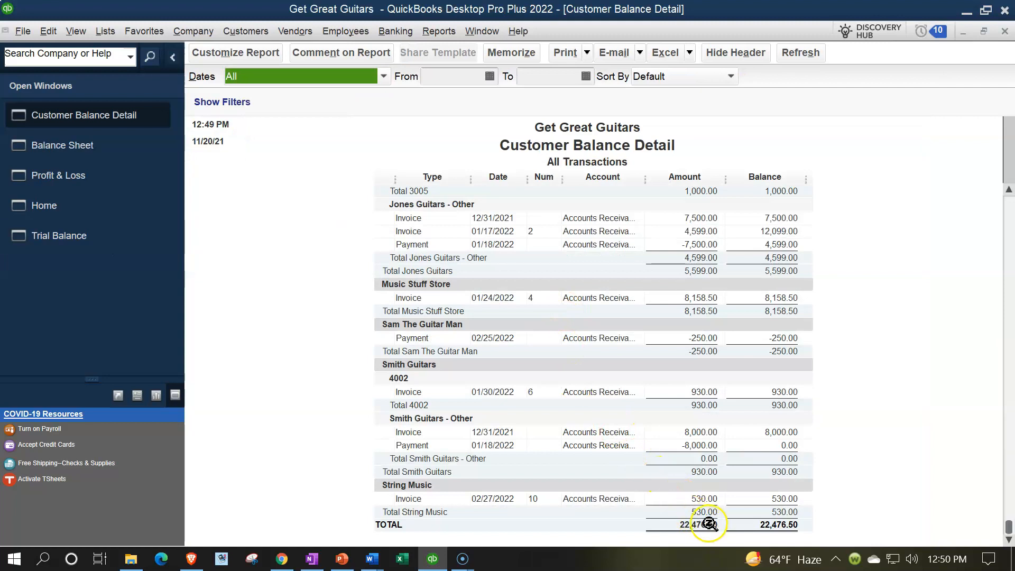
{"action": "scroll", "coordinate": [711, 526], "scroll_direction": "up", "scroll_amount": 10}
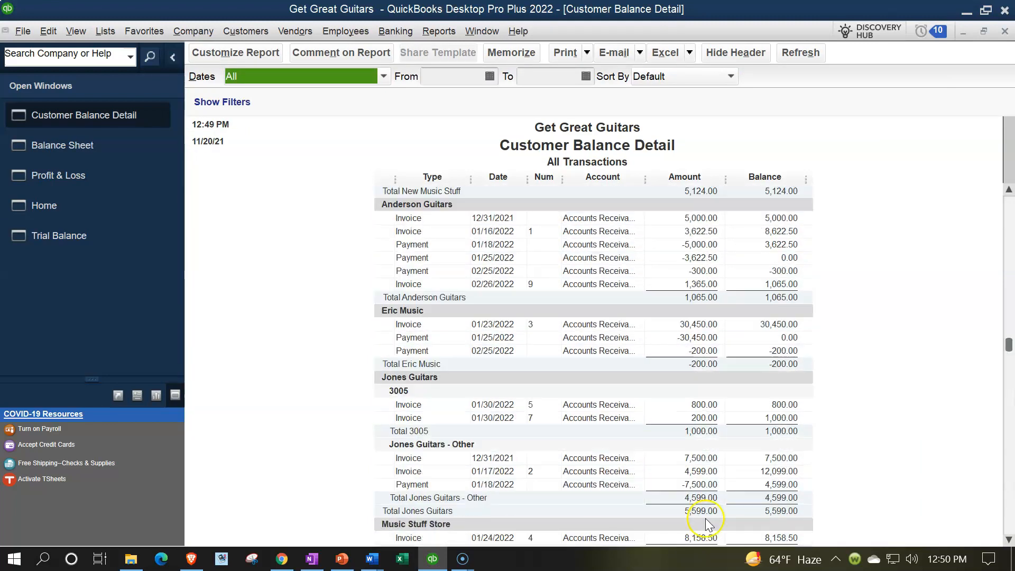
{"action": "scroll", "coordinate": [706, 510], "scroll_direction": "up", "scroll_amount": 2}
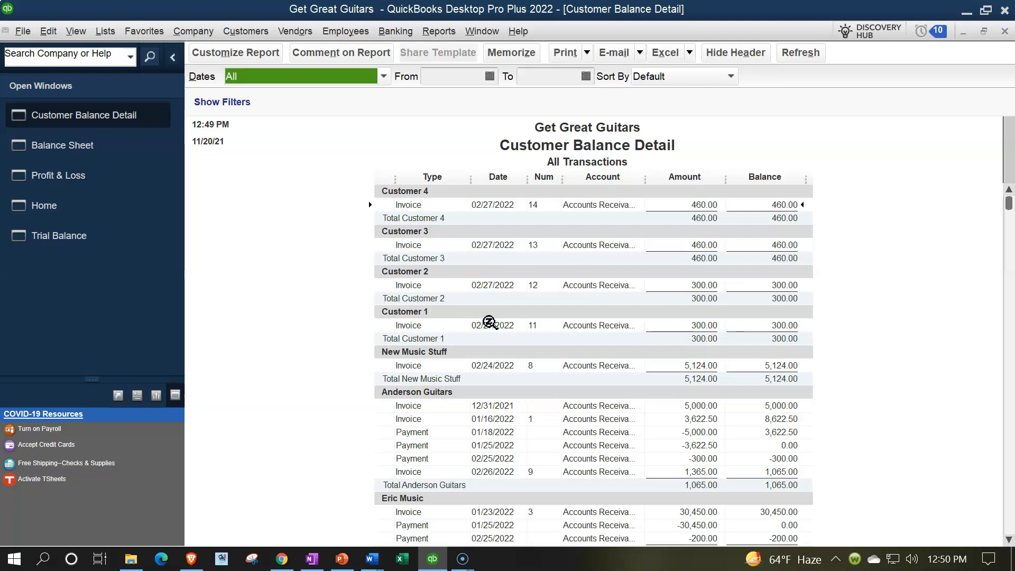
Step: Receive a 300.00 cash payment from Customer 1 dated 02/27/2022, apply it to invoice 11, then save and close it
{"action": "left_click", "coordinate": [52, 209]}
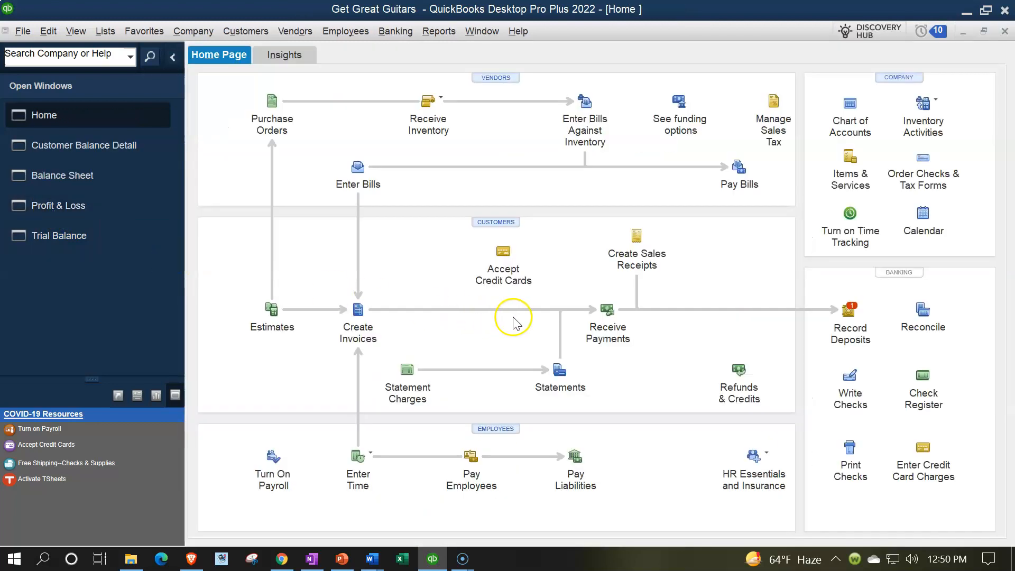
{"action": "left_click", "coordinate": [610, 311]}
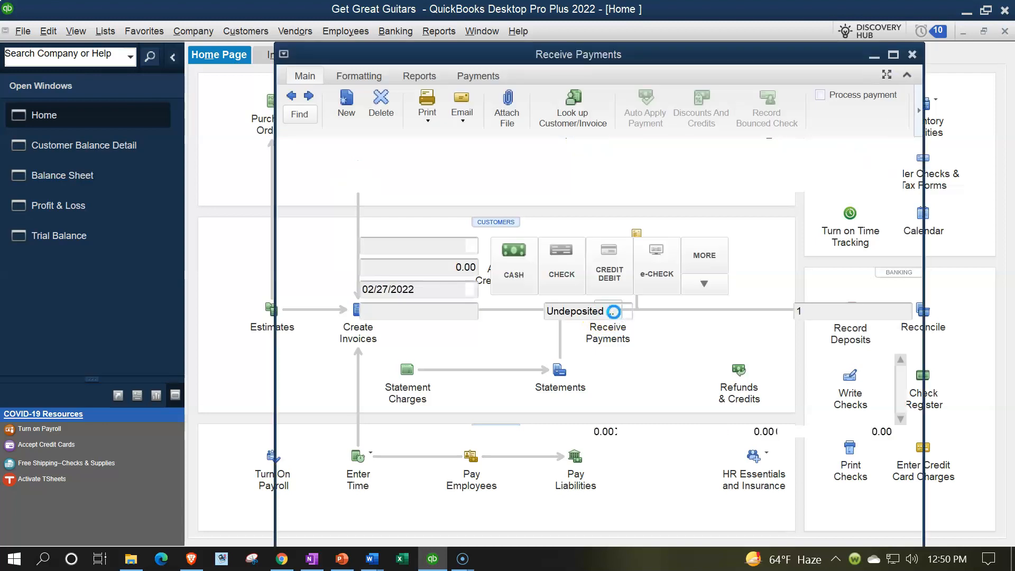
{"action": "left_click", "coordinate": [506, 275]}
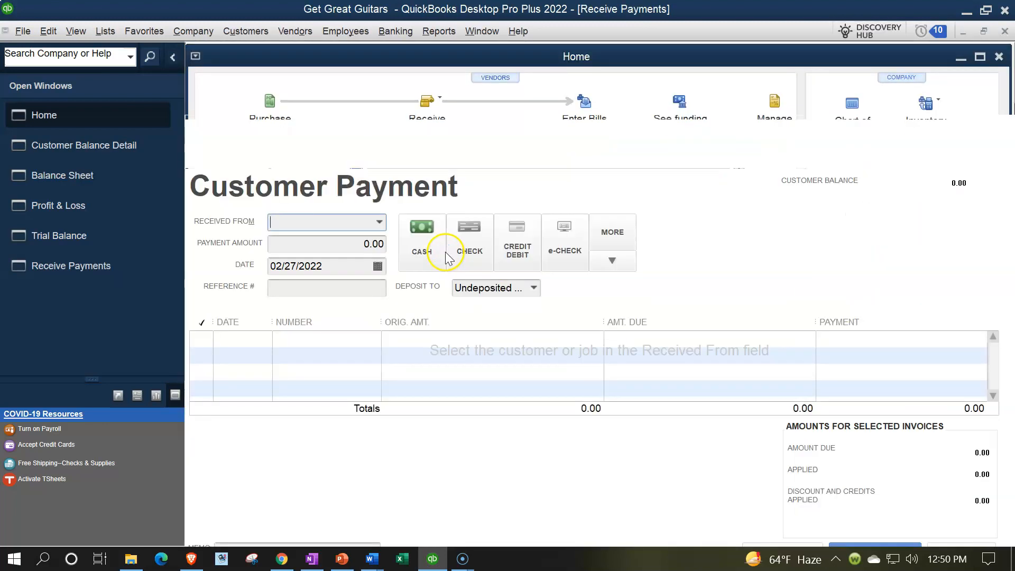
{"action": "left_click", "coordinate": [376, 222]}
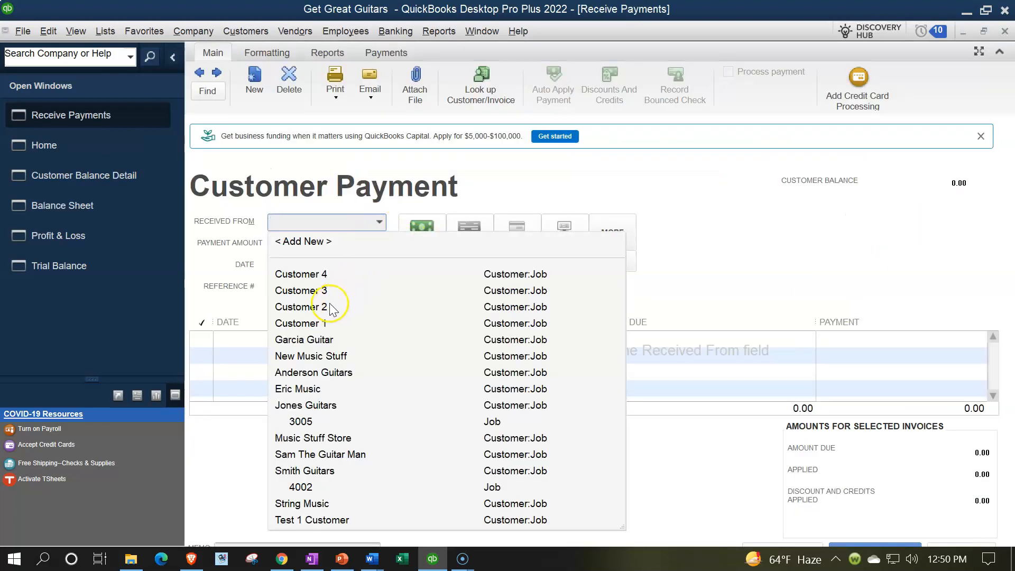
{"action": "left_click", "coordinate": [306, 325]}
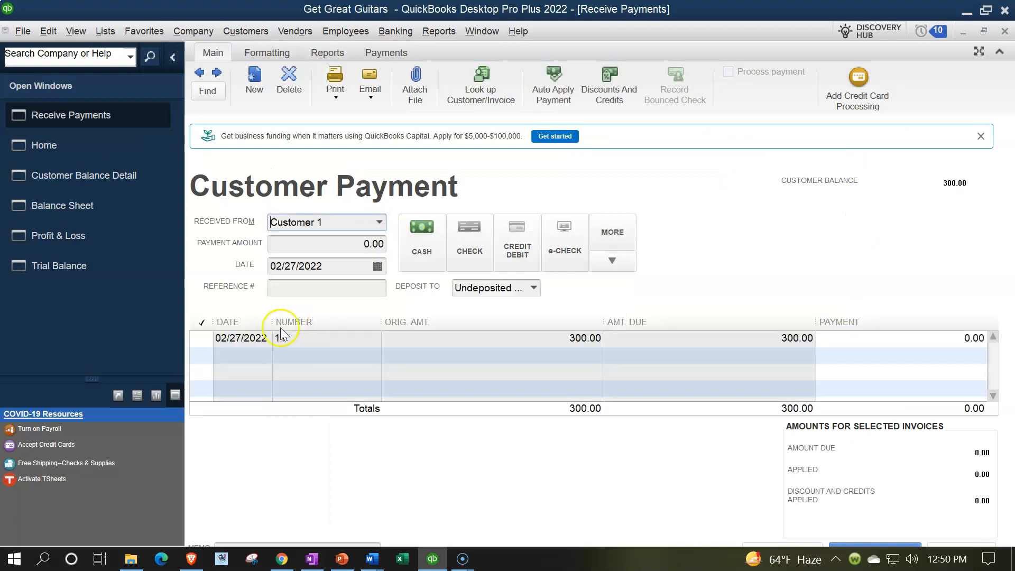
{"action": "left_click", "coordinate": [202, 339]}
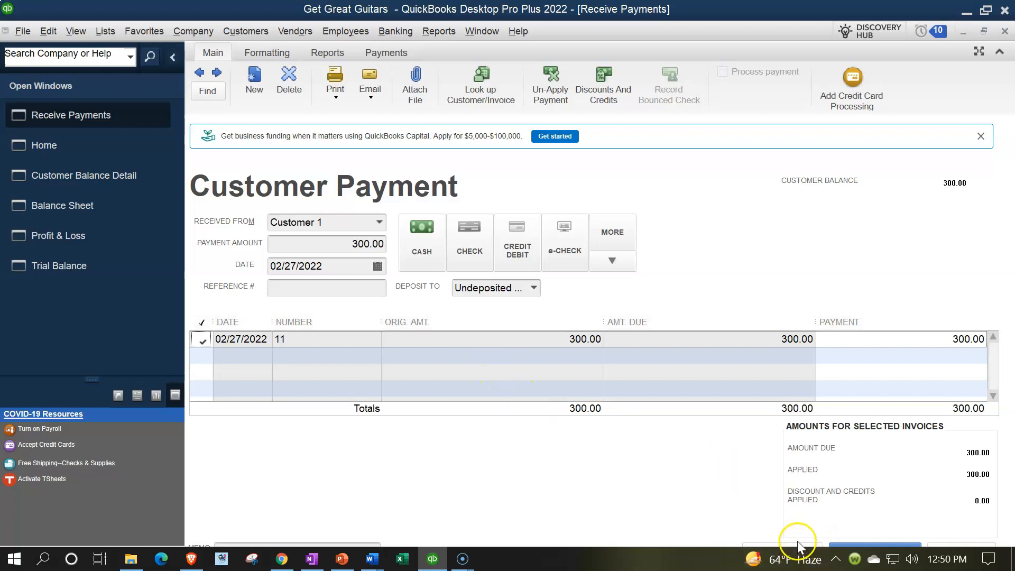
{"action": "mouse_move", "coordinate": [797, 541]}
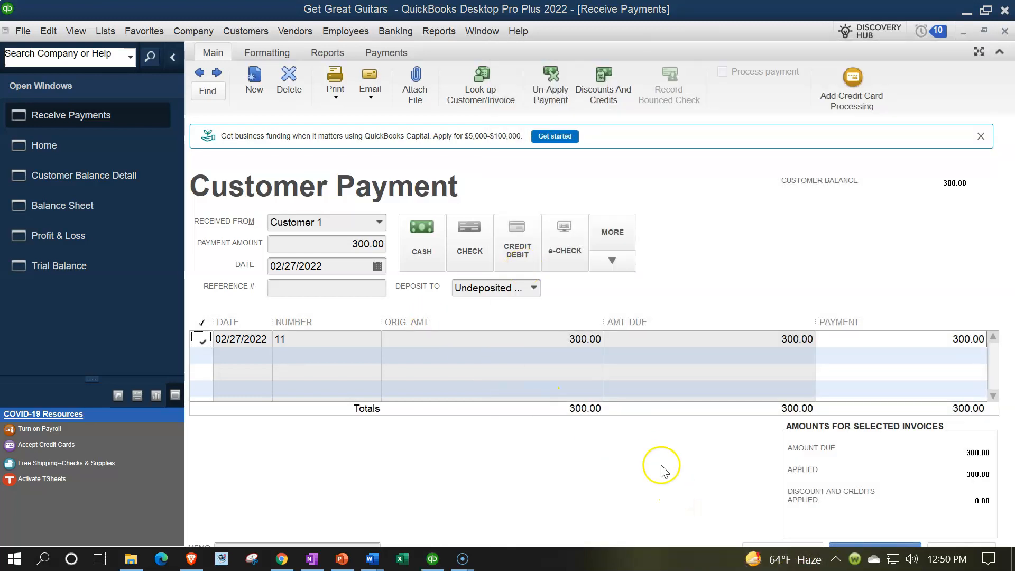
{"action": "left_click", "coordinate": [753, 547]}
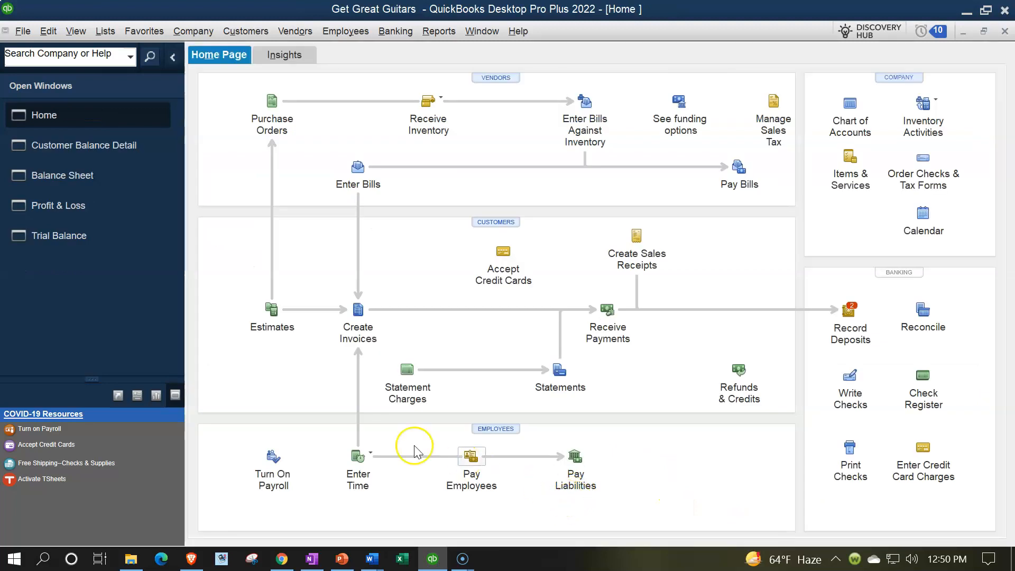
Step: Review the transactions behind Undeposited Funds and Accounts Receivable on the Trial Balance, closing each detail report when finished
{"action": "left_click", "coordinate": [75, 239]}
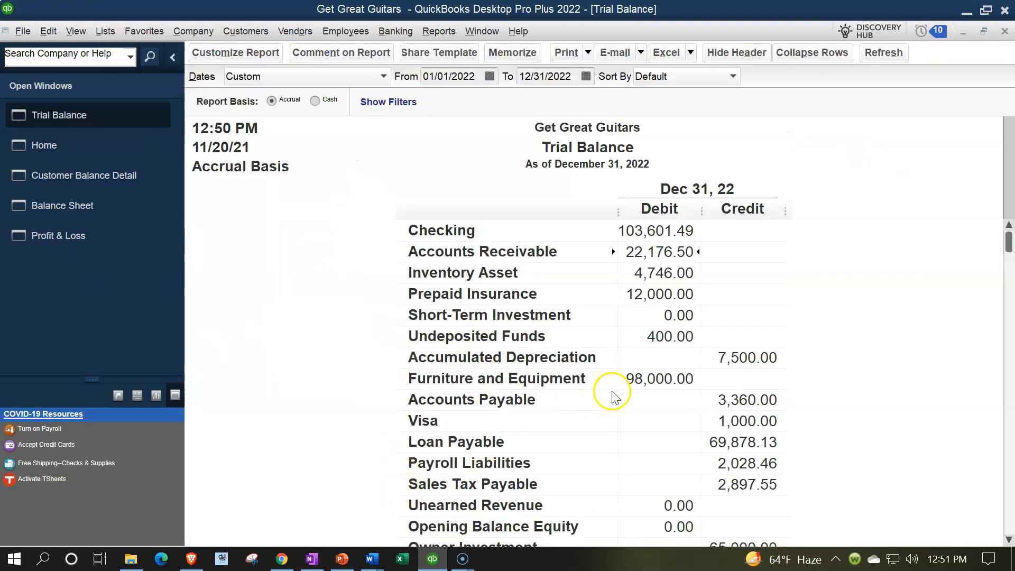
{"action": "double_click", "coordinate": [653, 347]}
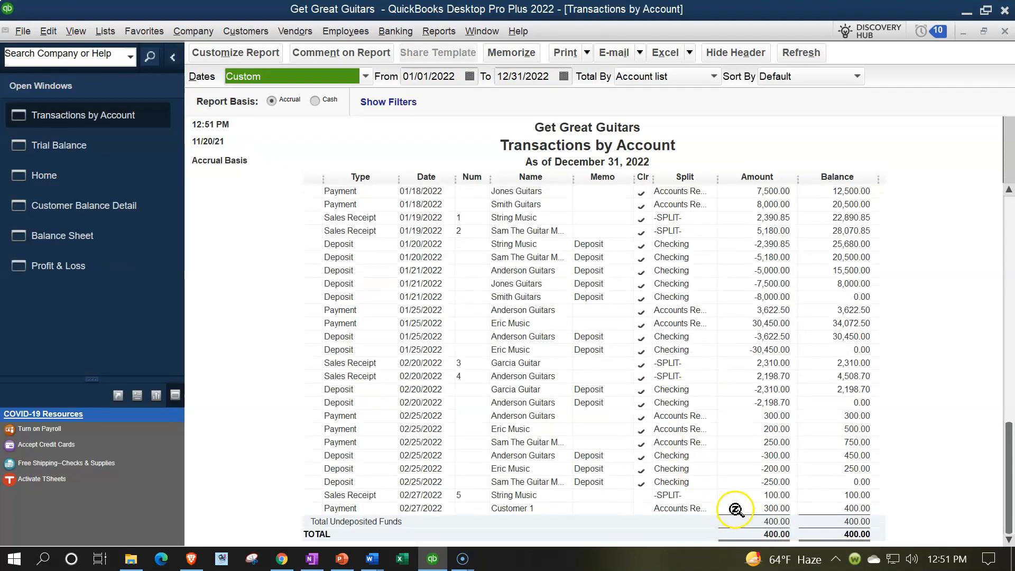
{"action": "left_click", "coordinate": [1004, 32]}
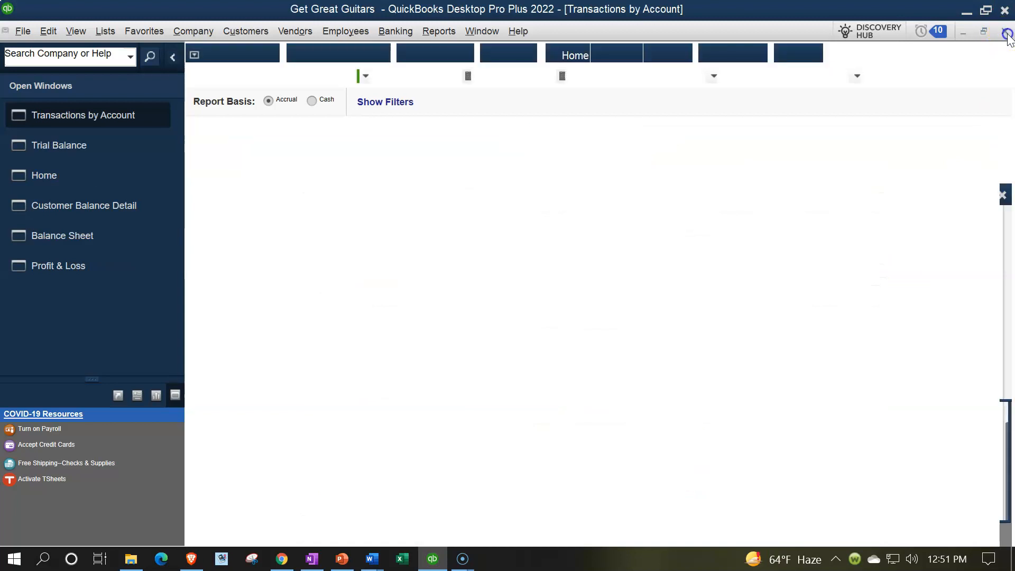
{"action": "double_click", "coordinate": [667, 250]}
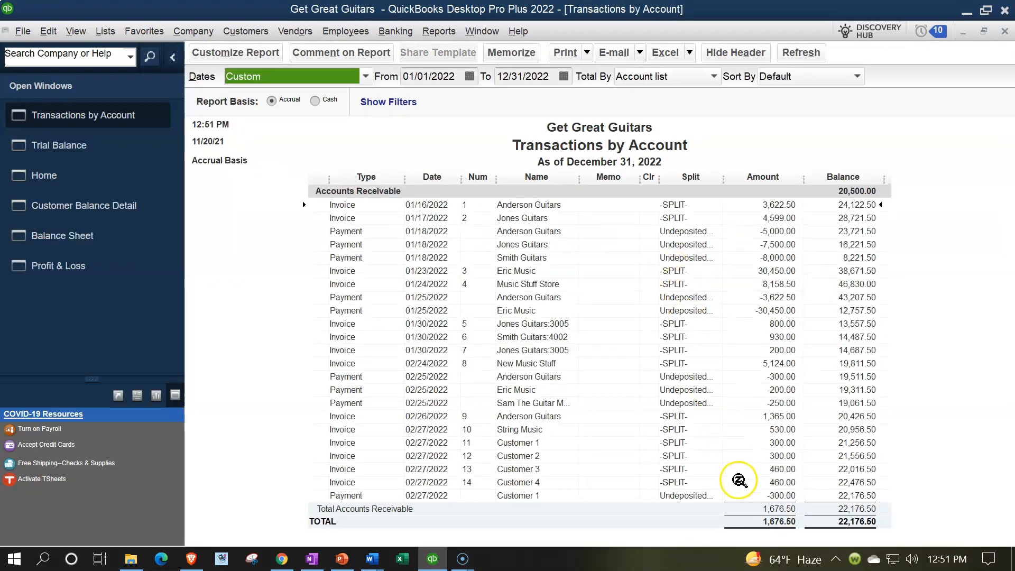
{"action": "left_click", "coordinate": [1004, 31]}
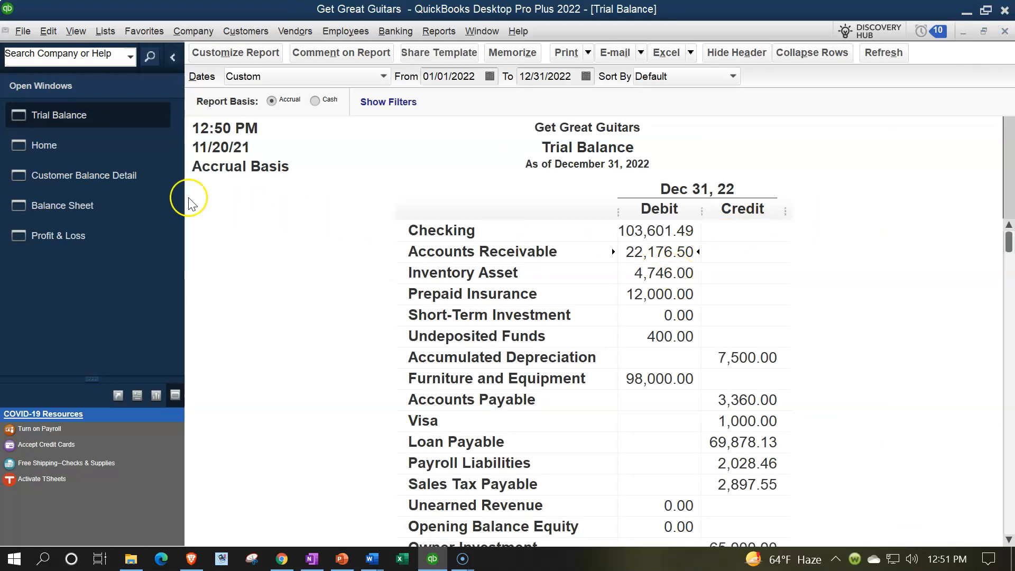
Step: Check the total on the Customer Balance Detail report and Customer 1's invoice and payment lines
{"action": "left_click", "coordinate": [129, 180]}
{"action": "scroll", "coordinate": [528, 421], "scroll_direction": "down", "scroll_amount": 10}
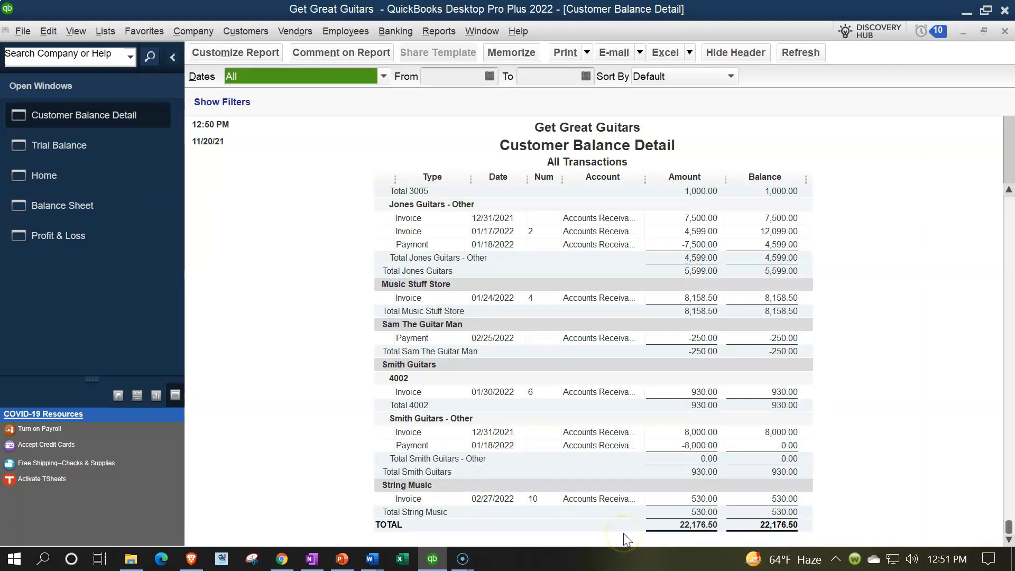
{"action": "scroll", "coordinate": [624, 528], "scroll_direction": "up", "scroll_amount": 10}
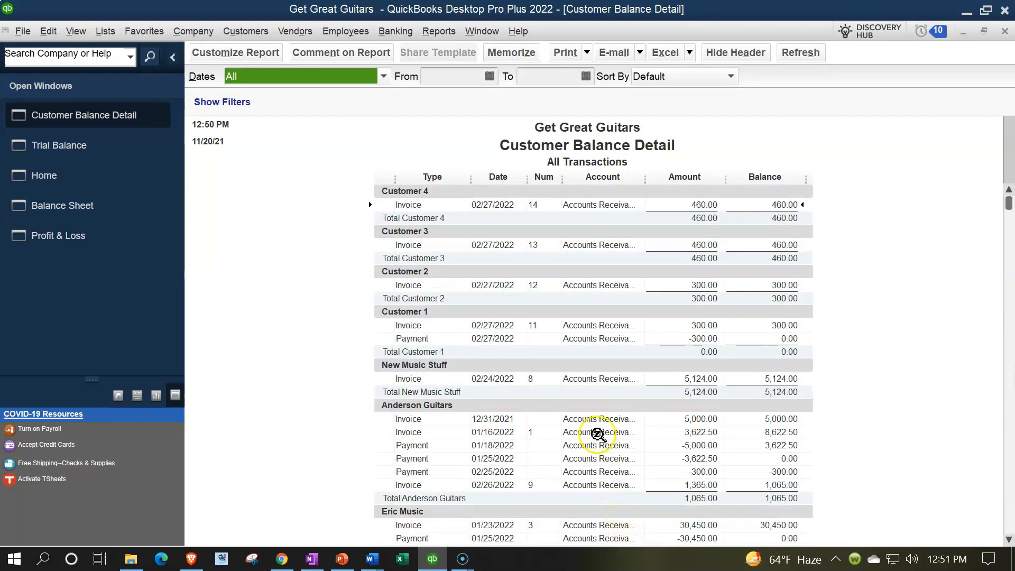
{"action": "left_click", "coordinate": [688, 337]}
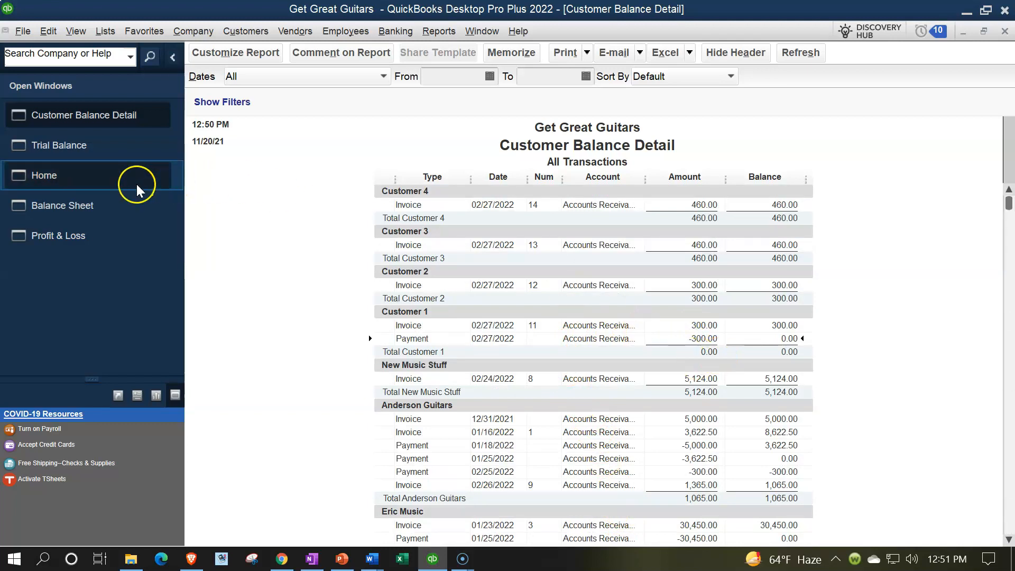
Step: Record a deposit to Checking of the 100.00 String Music receipt and the 300.00 Customer 1 payment, then save and close it
{"action": "left_click", "coordinate": [115, 184]}
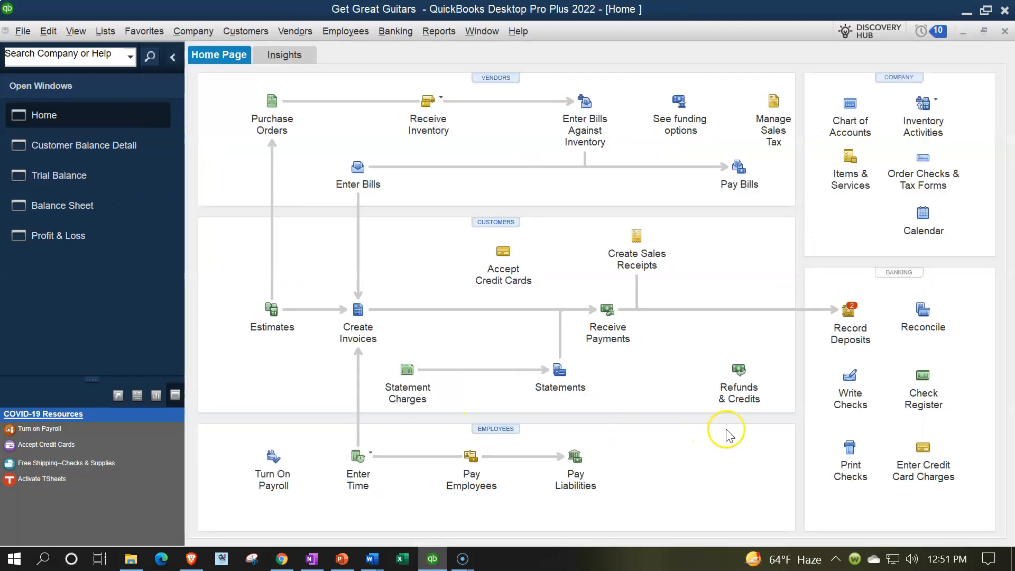
{"action": "left_click", "coordinate": [843, 342]}
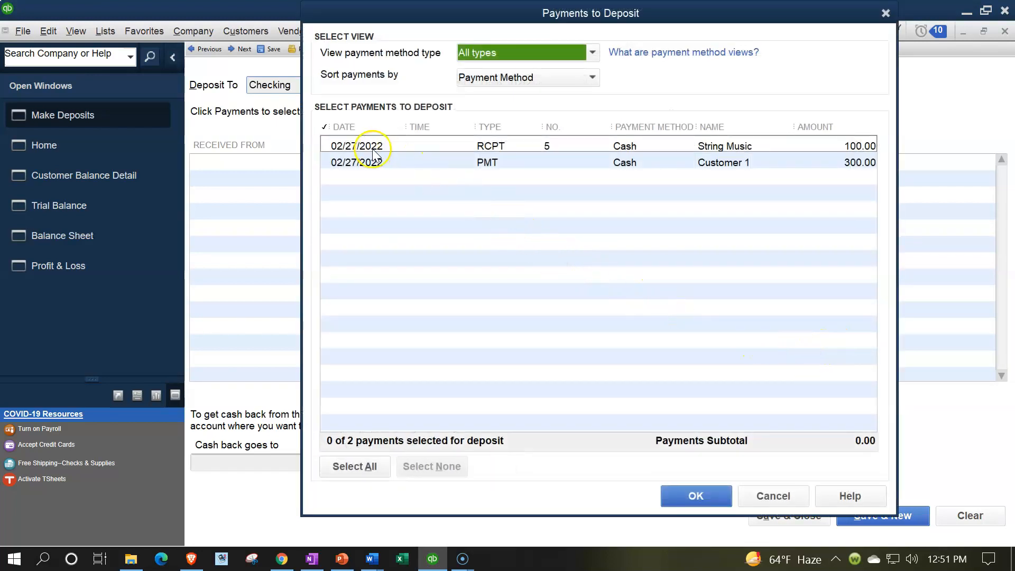
{"action": "left_click", "coordinate": [351, 147]}
{"action": "left_click", "coordinate": [348, 162]}
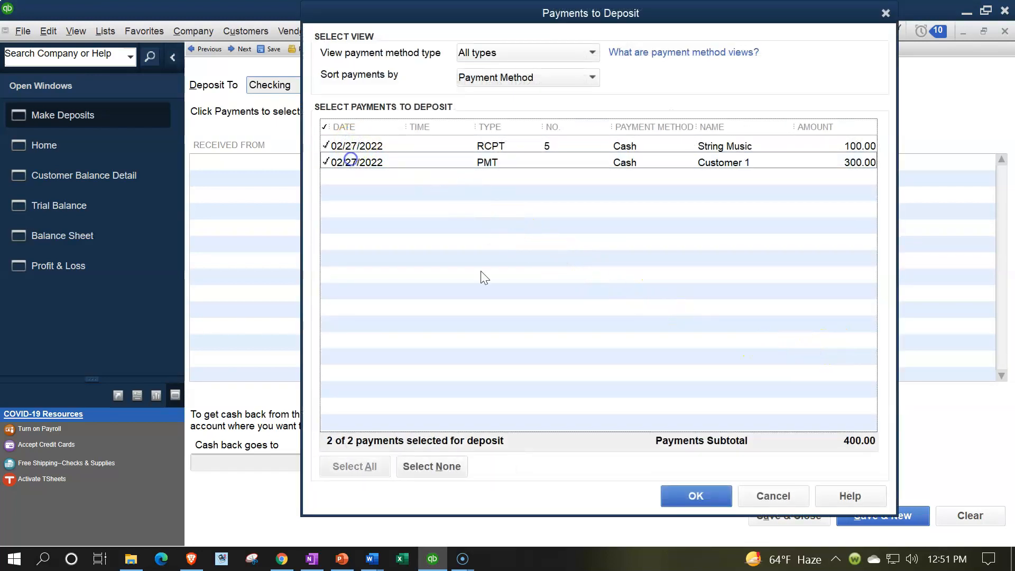
{"action": "left_click", "coordinate": [695, 496]}
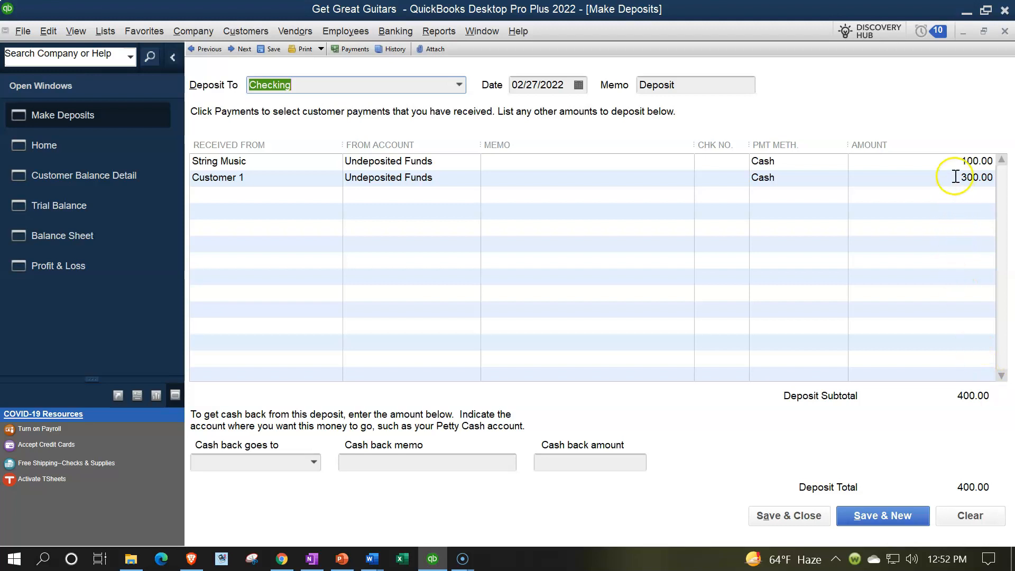
{"action": "left_click", "coordinate": [789, 511]}
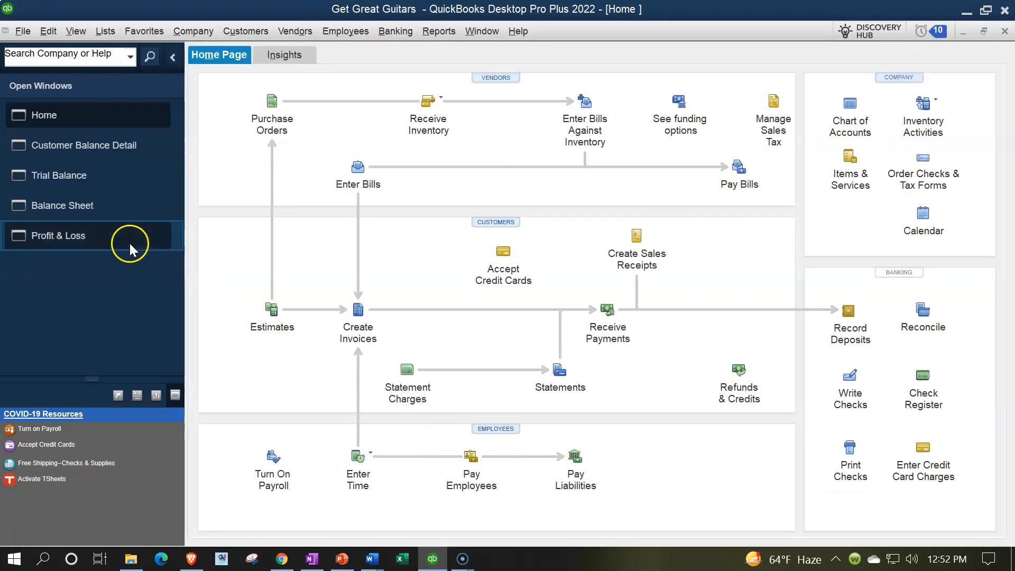
Step: Review the Checking transactions from the Trial Balance and inspect the 02/27/2022 deposit, closing both windows when finished
{"action": "left_click", "coordinate": [79, 180]}
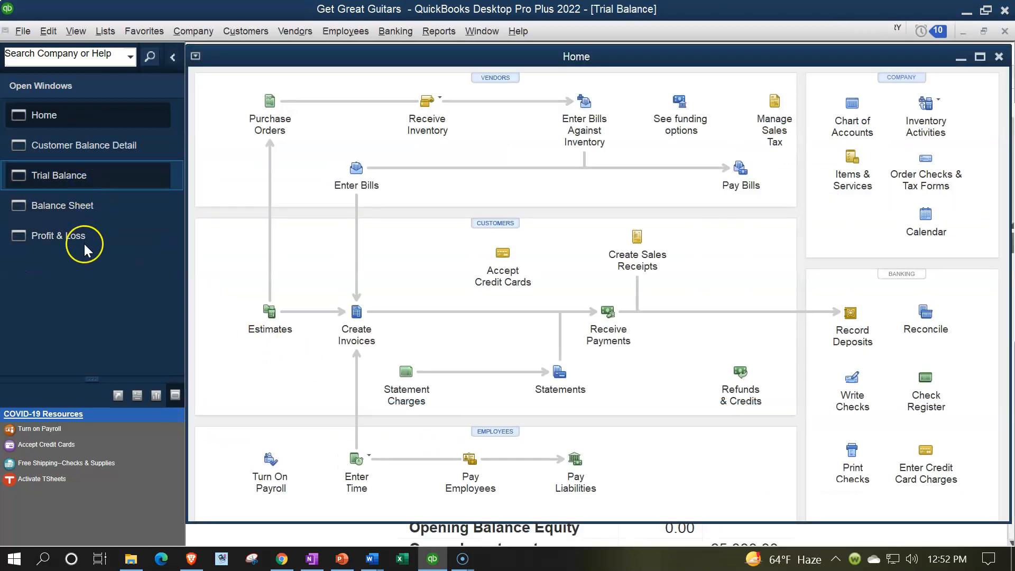
{"action": "double_click", "coordinate": [637, 230]}
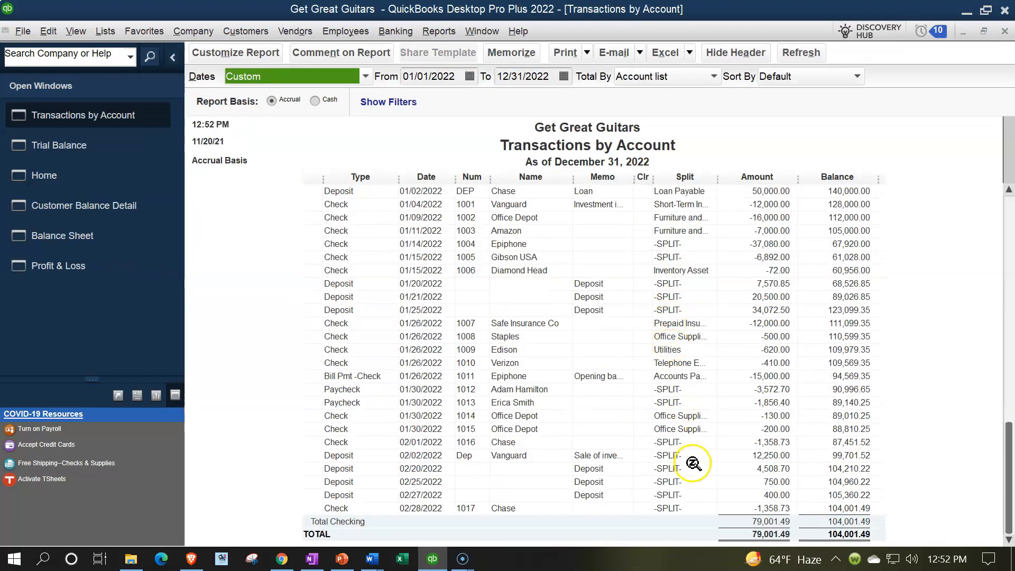
{"action": "double_click", "coordinate": [754, 495]}
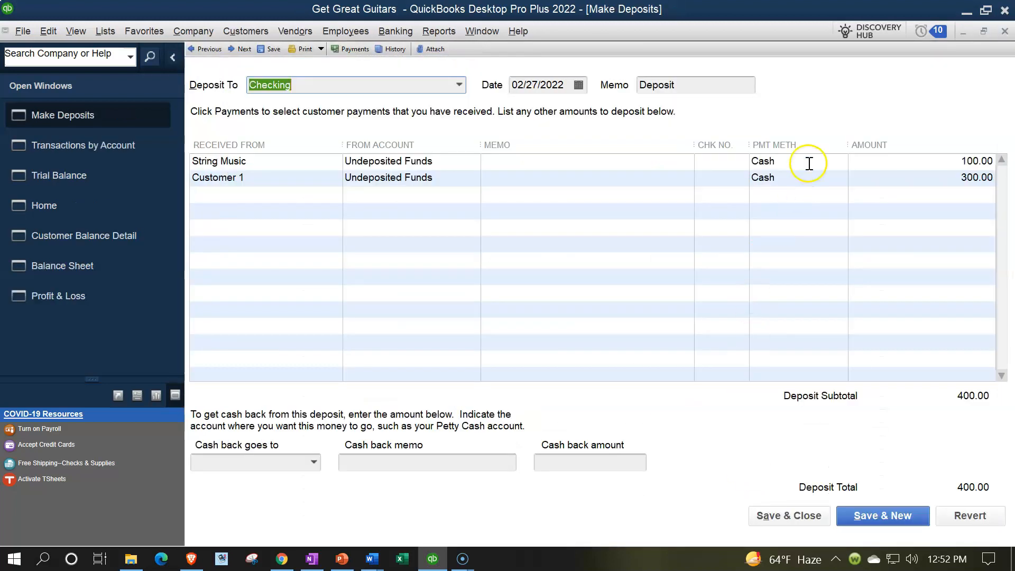
{"action": "left_click", "coordinate": [1003, 31]}
{"action": "left_click", "coordinate": [1004, 31]}
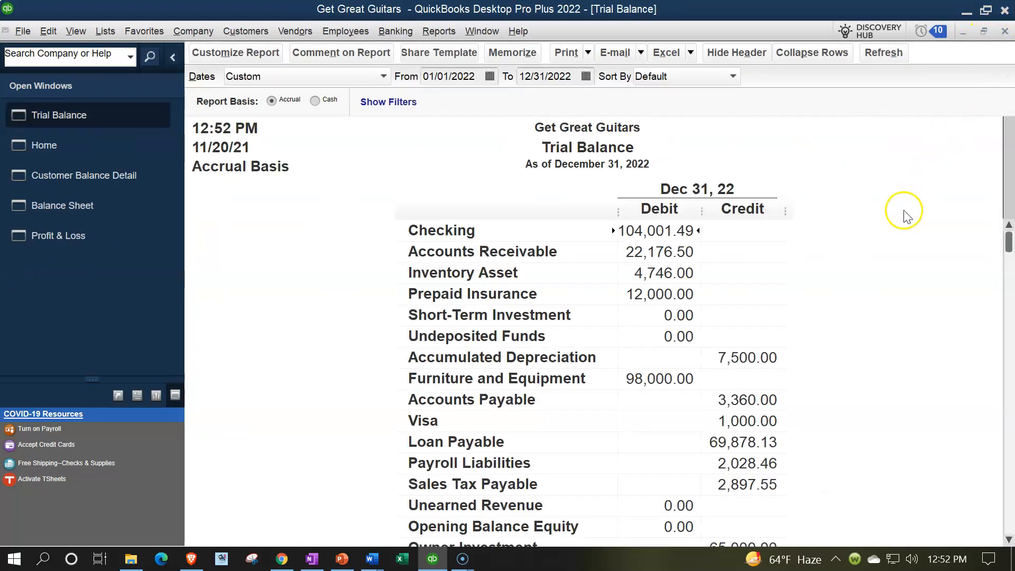
Step: Review the Undeposited Funds transactions down to the 02/27/2022 deposits, closing the detail report when finished
{"action": "double_click", "coordinate": [677, 341]}
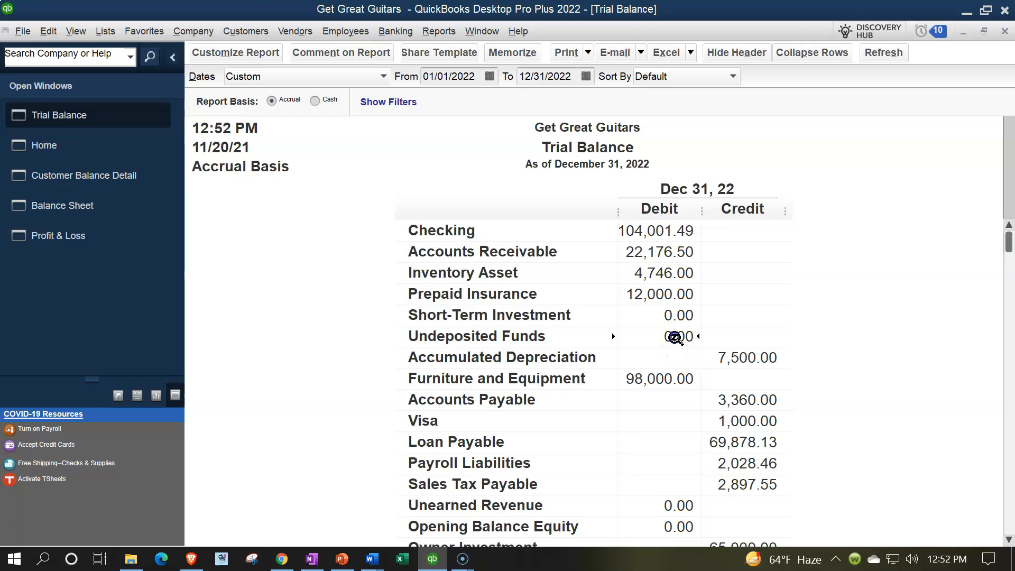
{"action": "scroll", "coordinate": [672, 337], "scroll_direction": "down", "scroll_amount": 3}
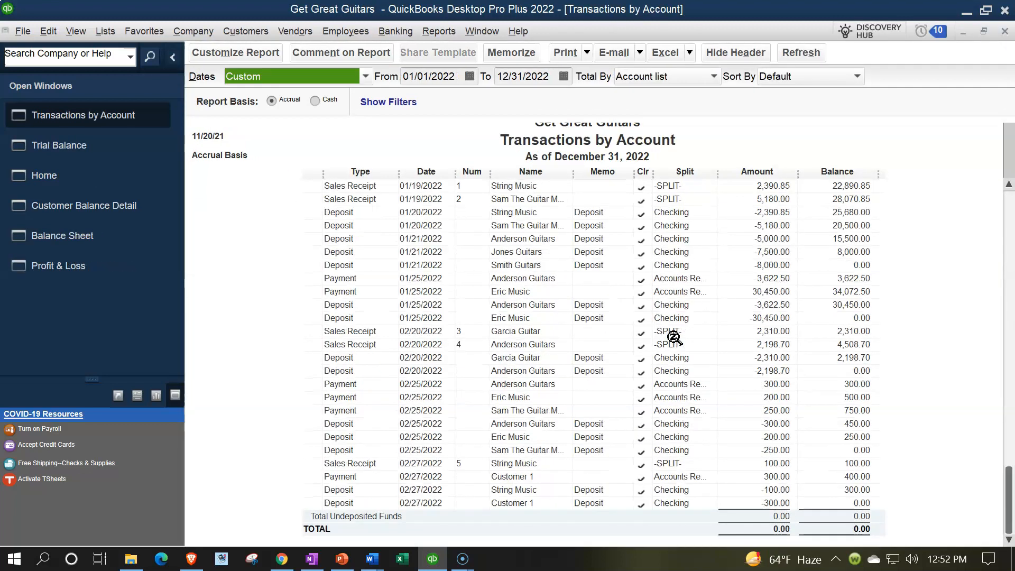
{"action": "left_click", "coordinate": [773, 508]}
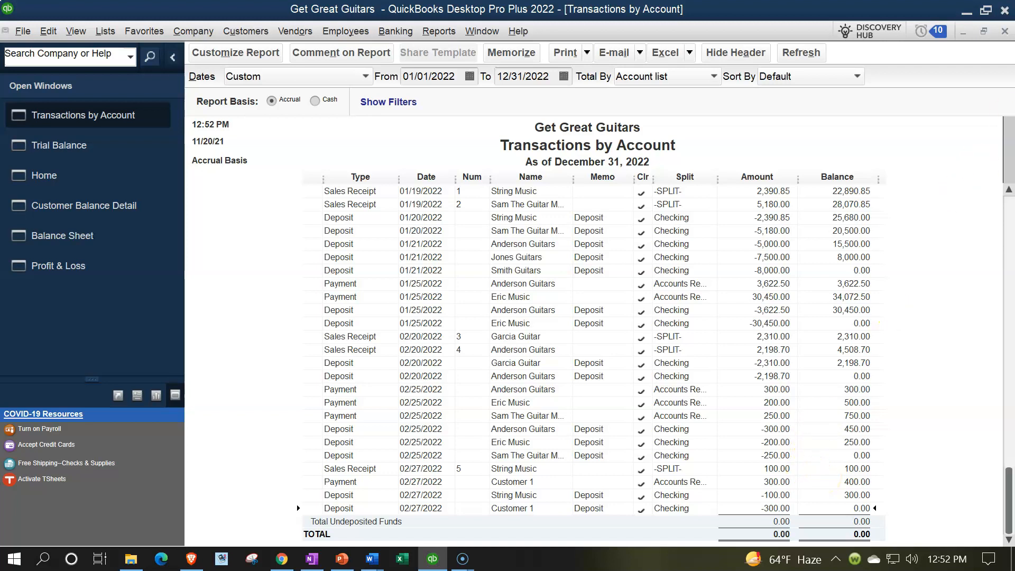
{"action": "left_click", "coordinate": [1004, 31]}
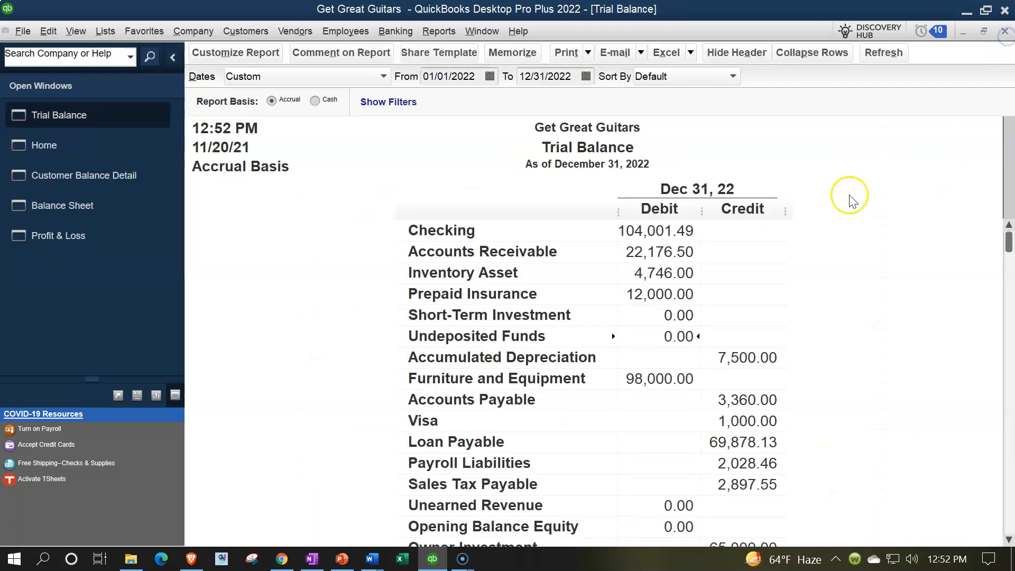
Step: Examine the account balances on the Trial Balance from Checking down to the debit and credit totals
{"action": "left_click", "coordinate": [651, 238]}
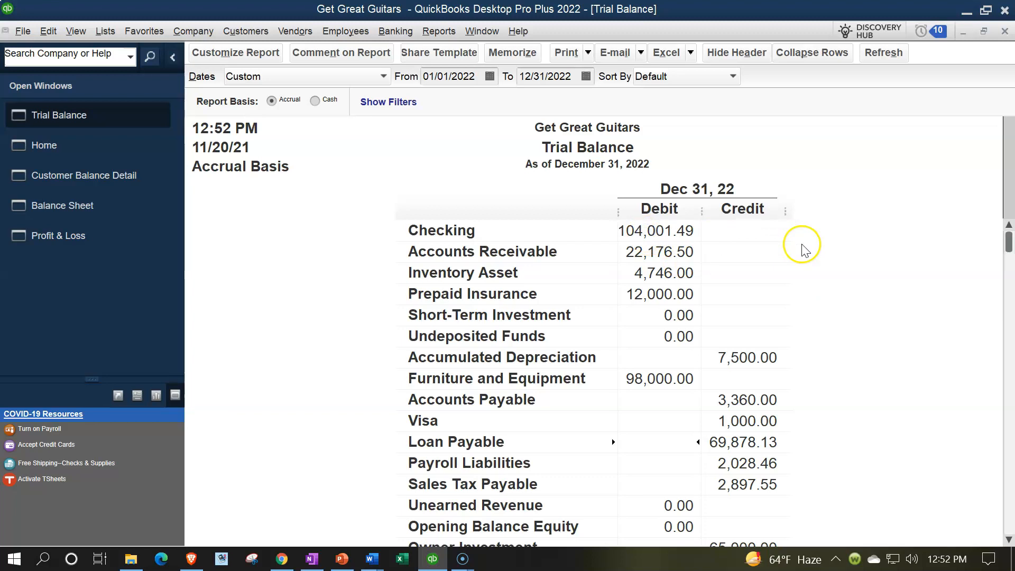
{"action": "scroll", "coordinate": [802, 248], "scroll_direction": "down", "scroll_amount": 3}
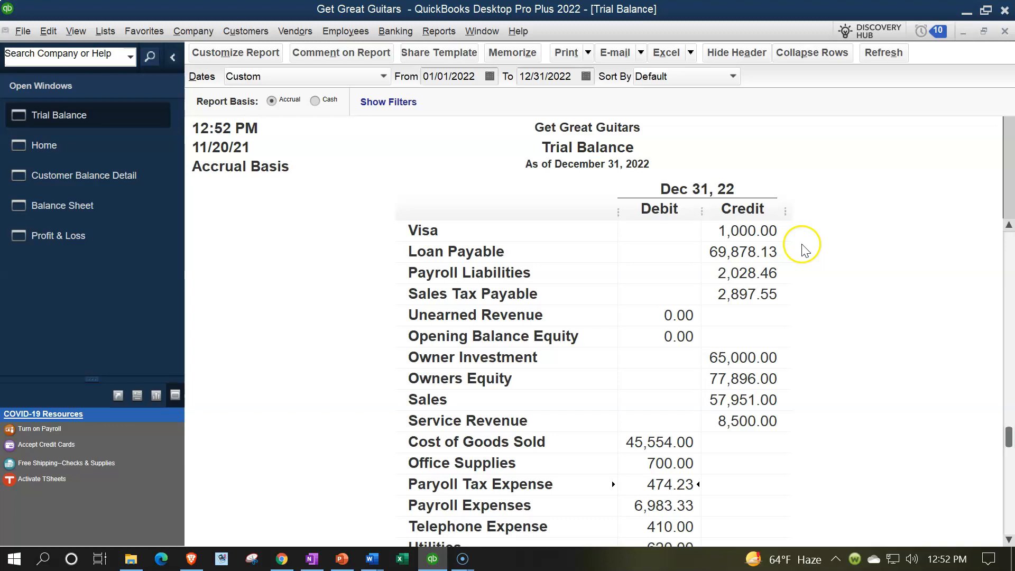
{"action": "scroll", "coordinate": [802, 249], "scroll_direction": "down", "scroll_amount": 2}
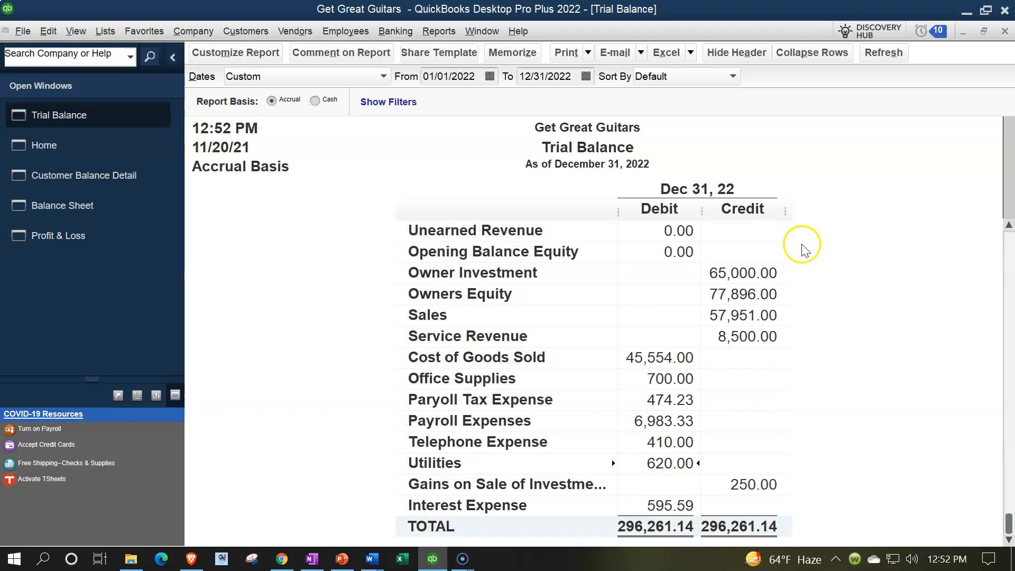